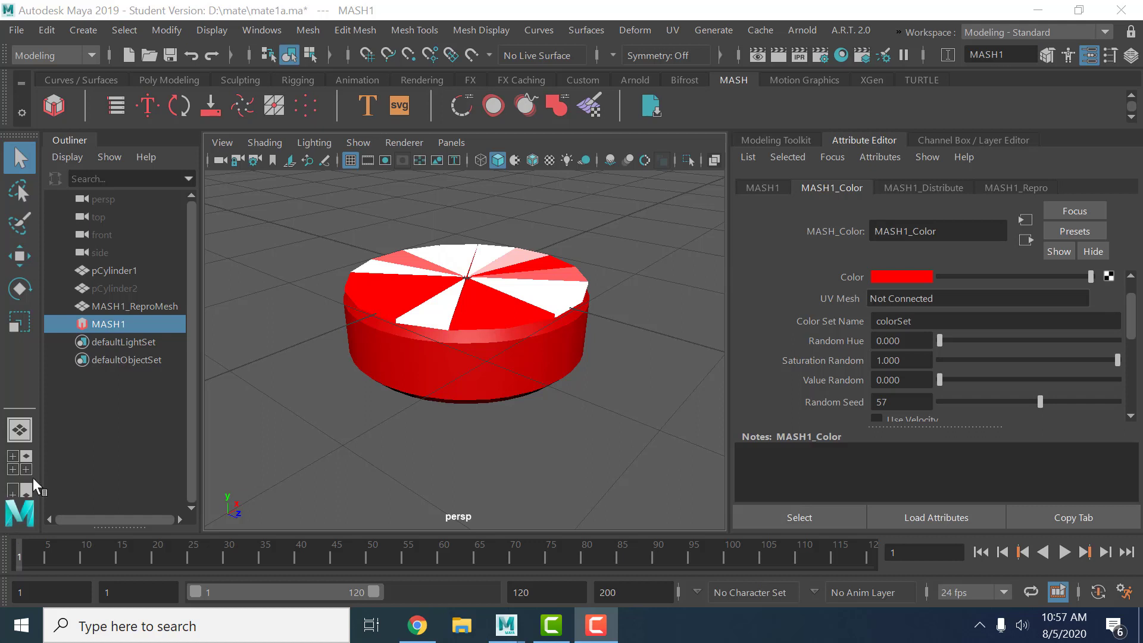
Step: Inspect pCylinder1 and the MASH1 network settings, then return to MASH1_Color
click(123, 270)
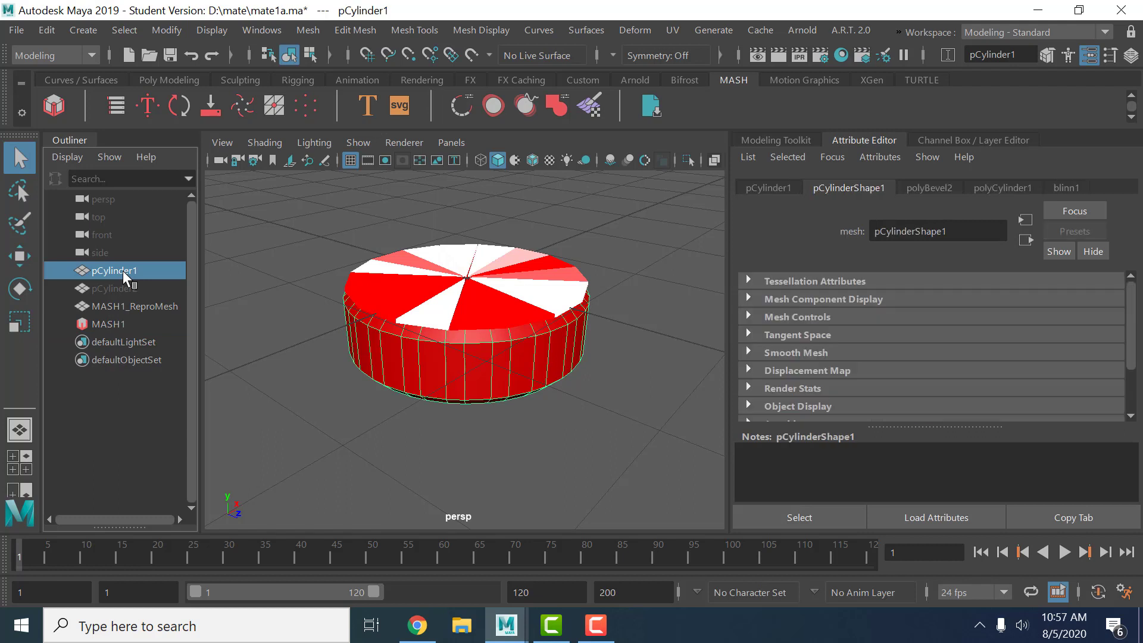
click(110, 321)
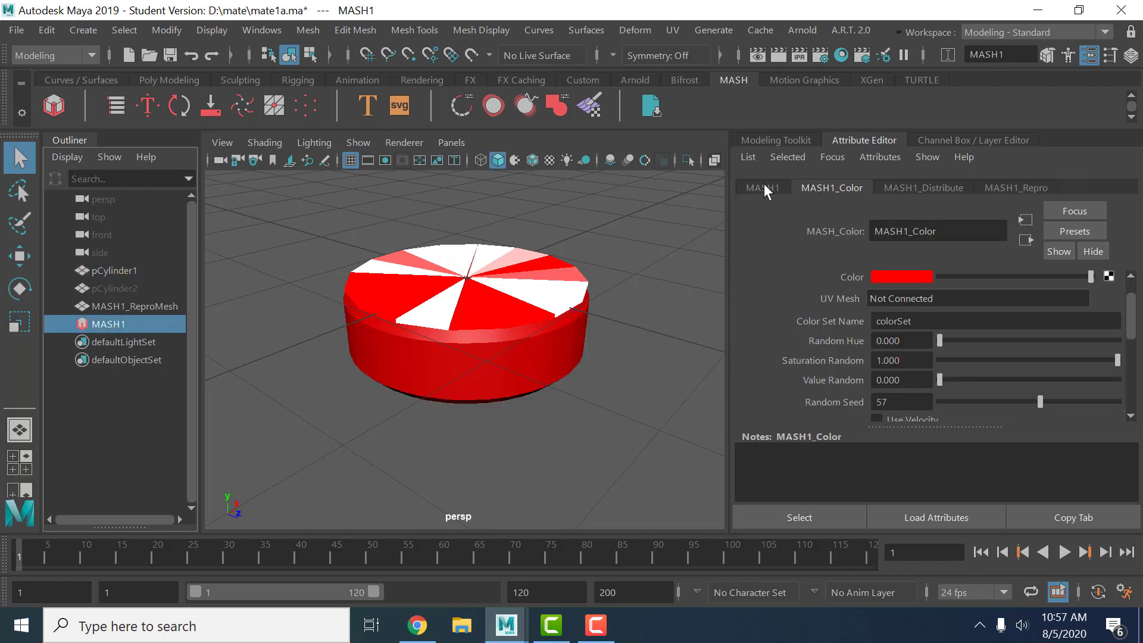
click(764, 188)
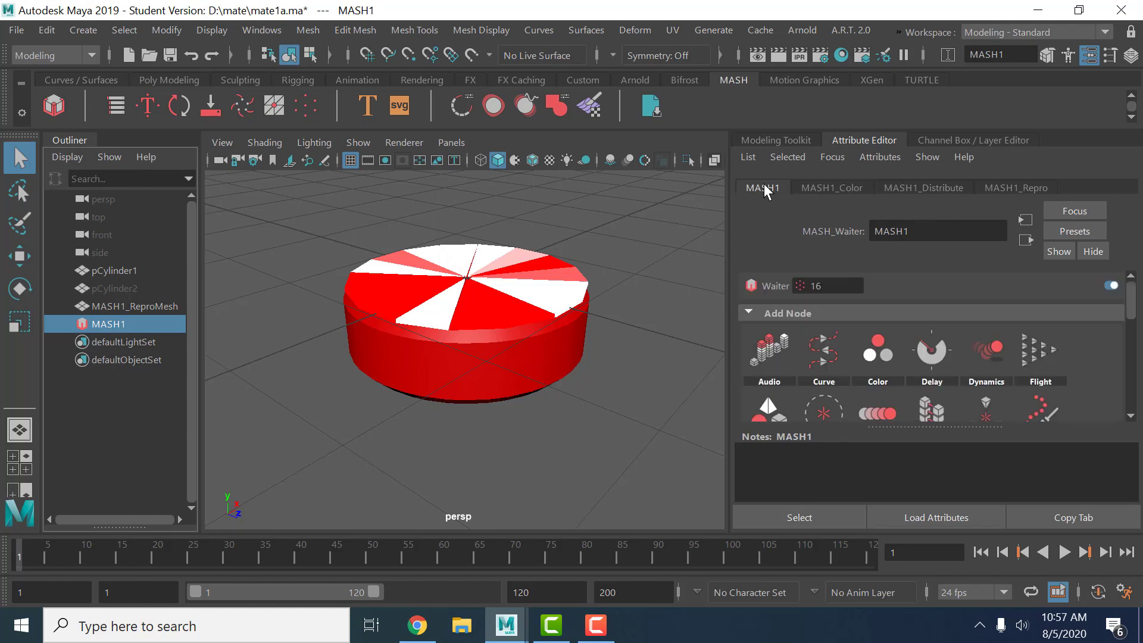
click(829, 184)
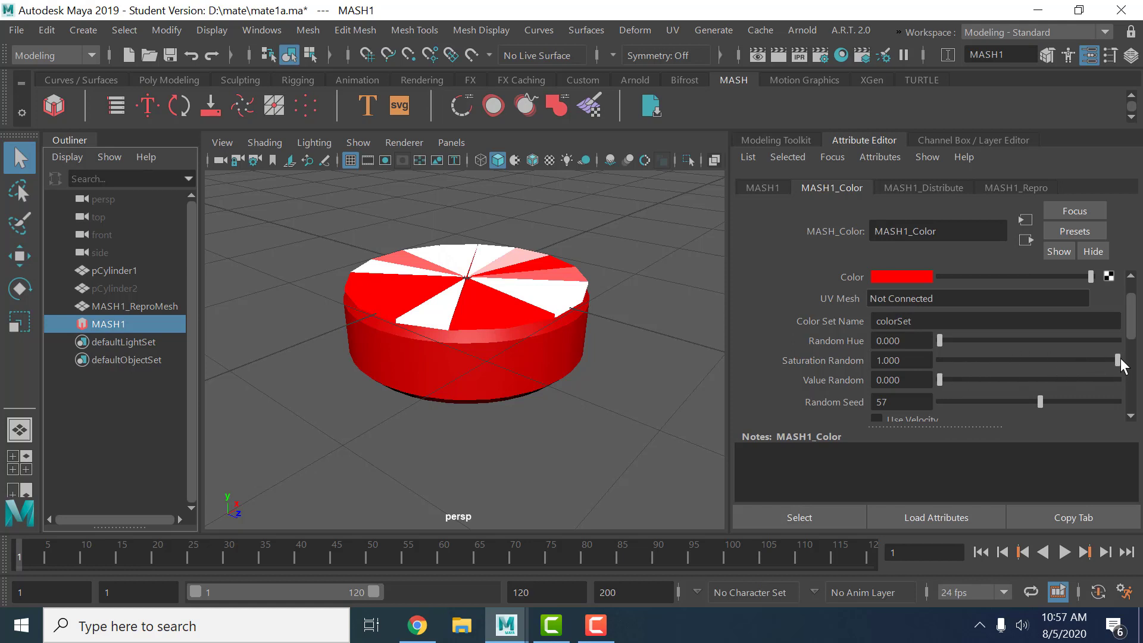
Step: Set MASH1_Color Saturation Random to 0, Random Hue to 1 and Random Seed to 39
drag(1118, 360, 938, 363)
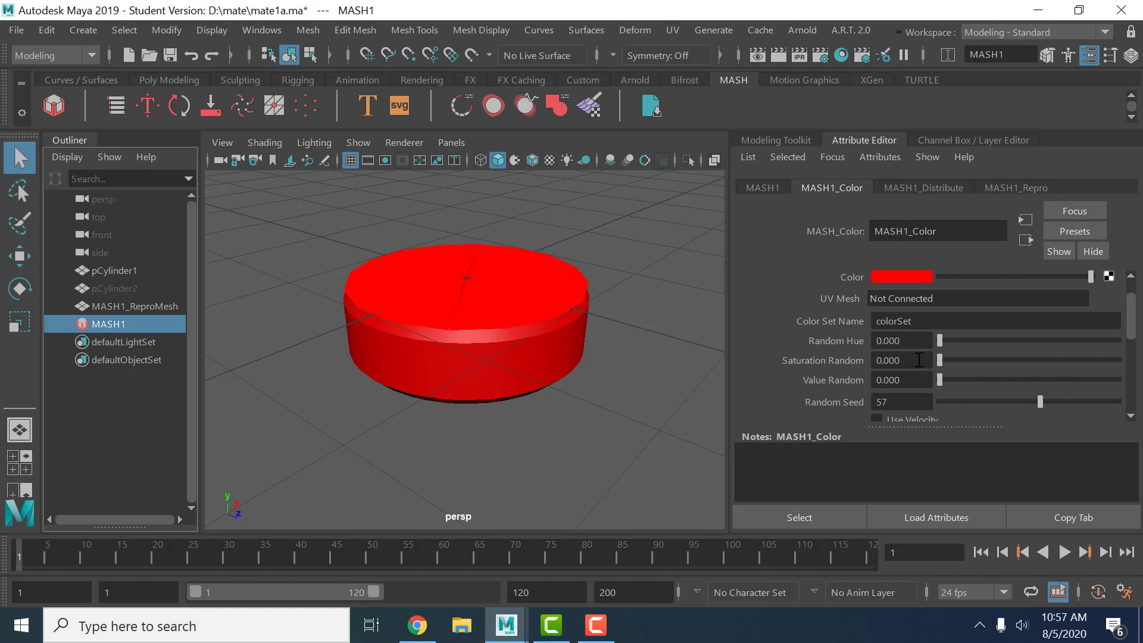
mouse_move(941, 338)
mouse_down()
mouse_move(1048, 350)
mouse_move(1117, 340)
mouse_up()
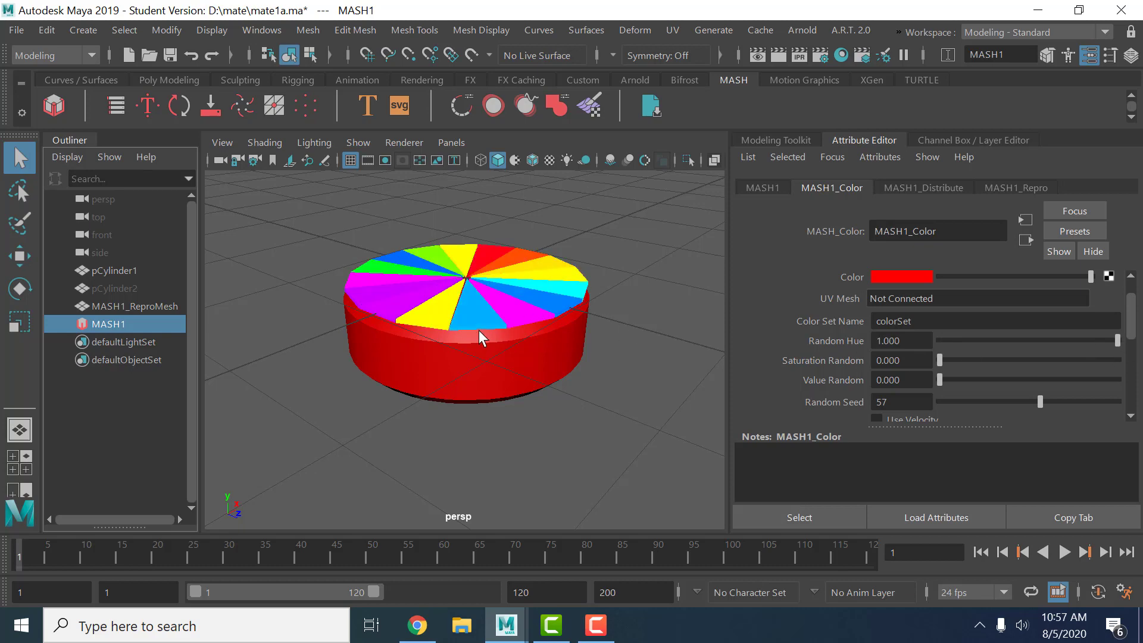
scroll(480, 337, up, 3)
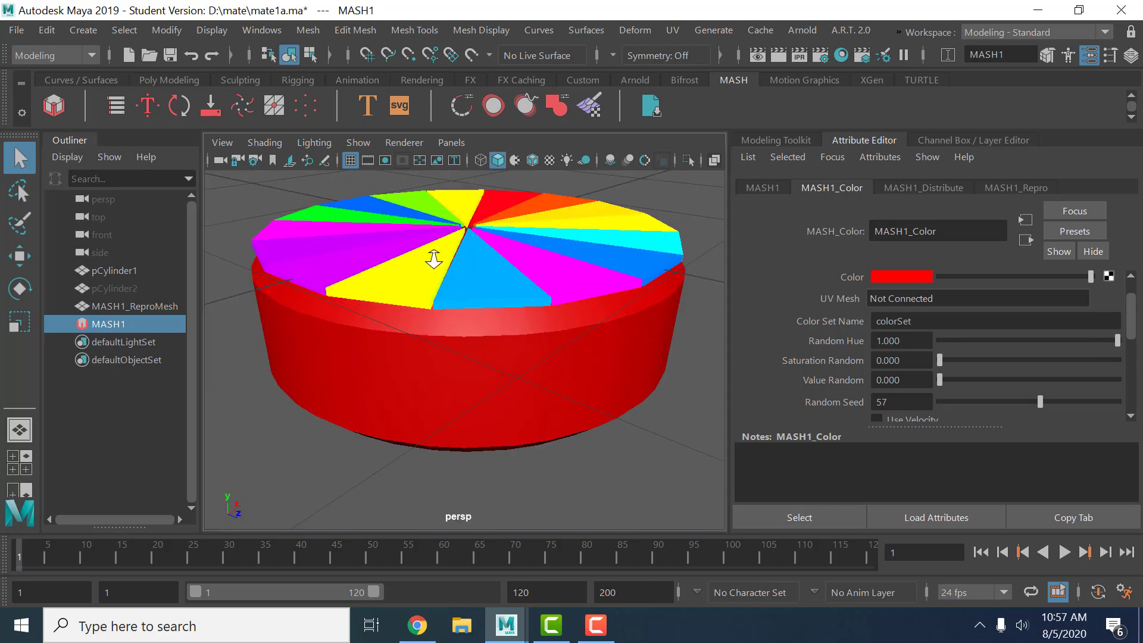
scroll(447, 275, up, 2)
scroll(447, 263, down, 1)
mouse_move(455, 262)
alt+mouse_down()
mouse_move(459, 280)
mouse_move(467, 263)
mouse_move(456, 250)
mouse_move(465, 268)
alt+mouse_up()
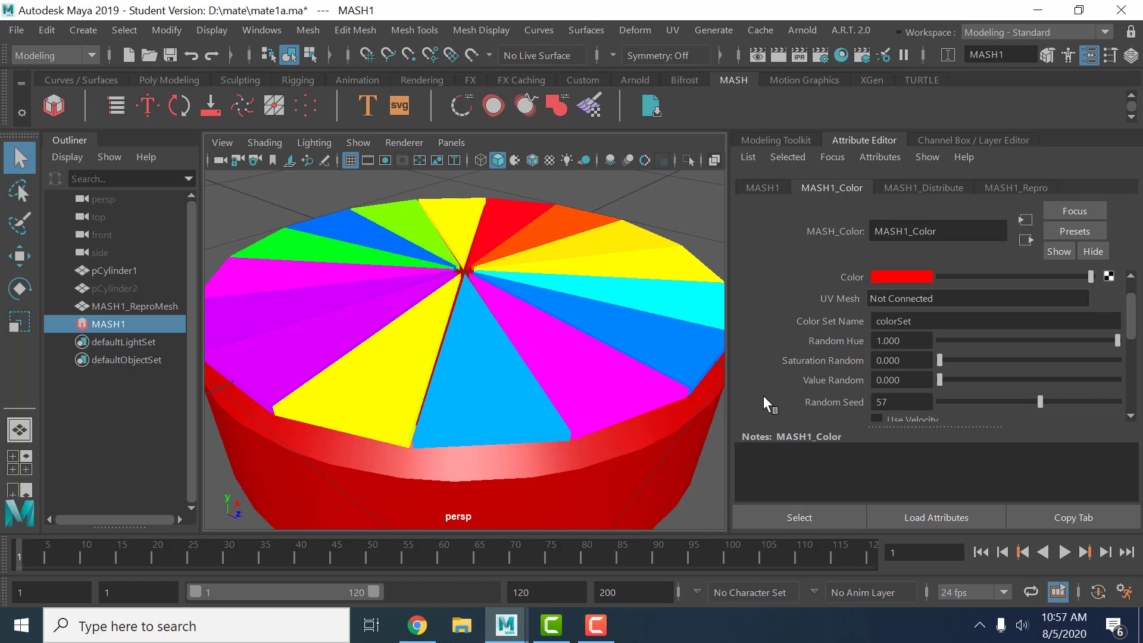
drag(1040, 401, 1009, 402)
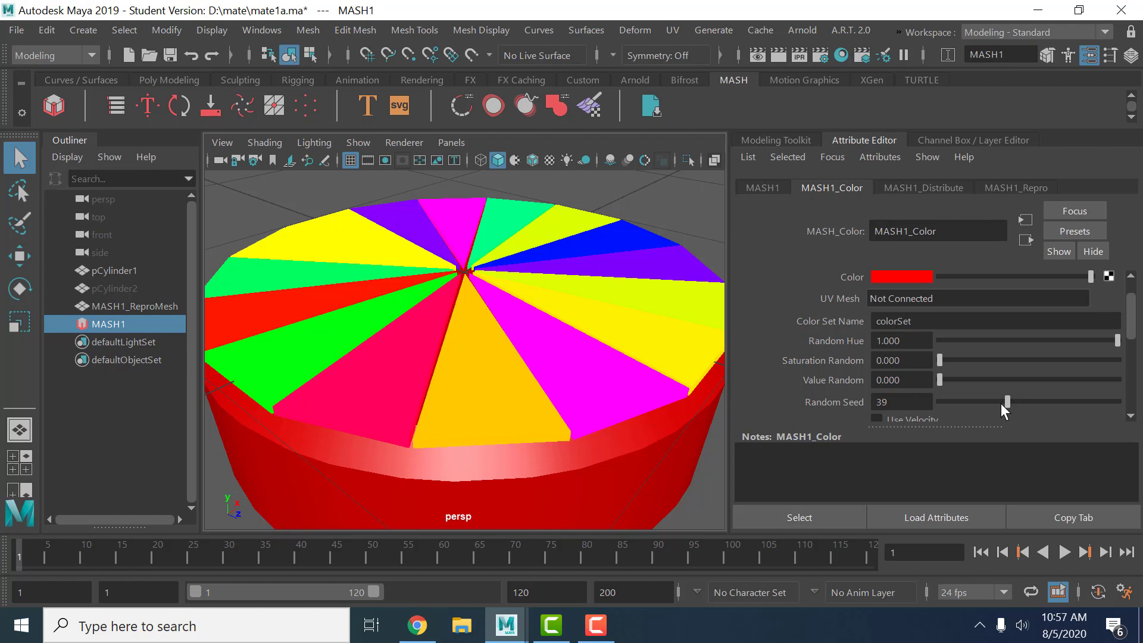
Step: Try the Value Random slider to randomise the wedge colours' brightness
scroll(1000, 405, down, 1)
scroll(556, 373, down, 4)
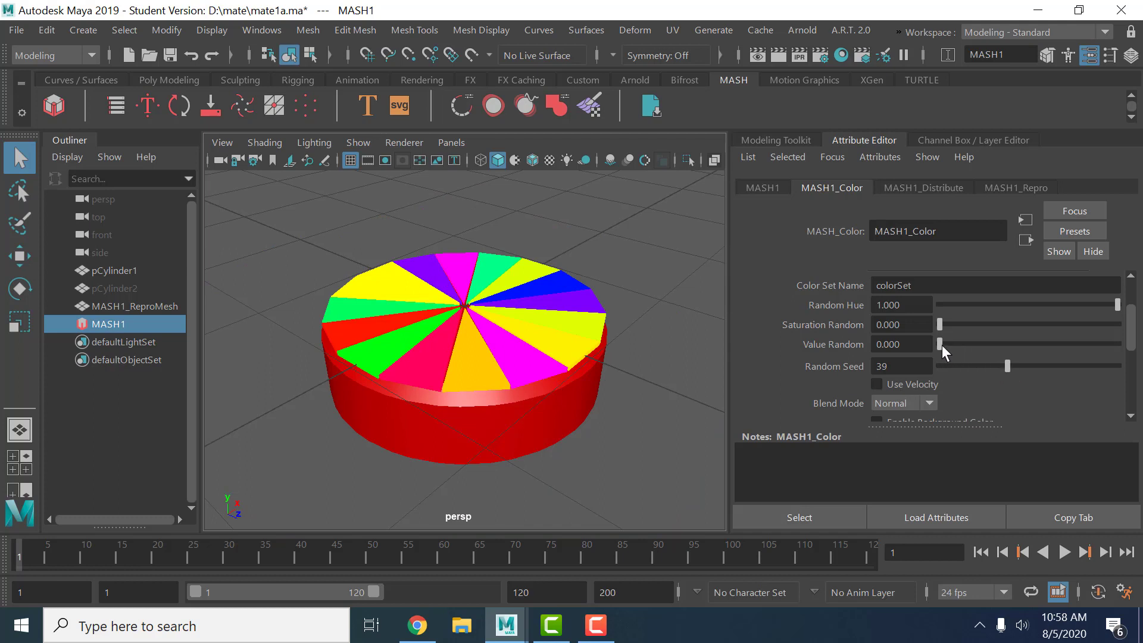
mouse_move(941, 344)
mouse_down()
mouse_move(1140, 357)
mouse_move(889, 358)
mouse_up()
Step: Lower MASH1_Color's Random Seed through 30, 20 and 14 down to 9
drag(1009, 365, 992, 368)
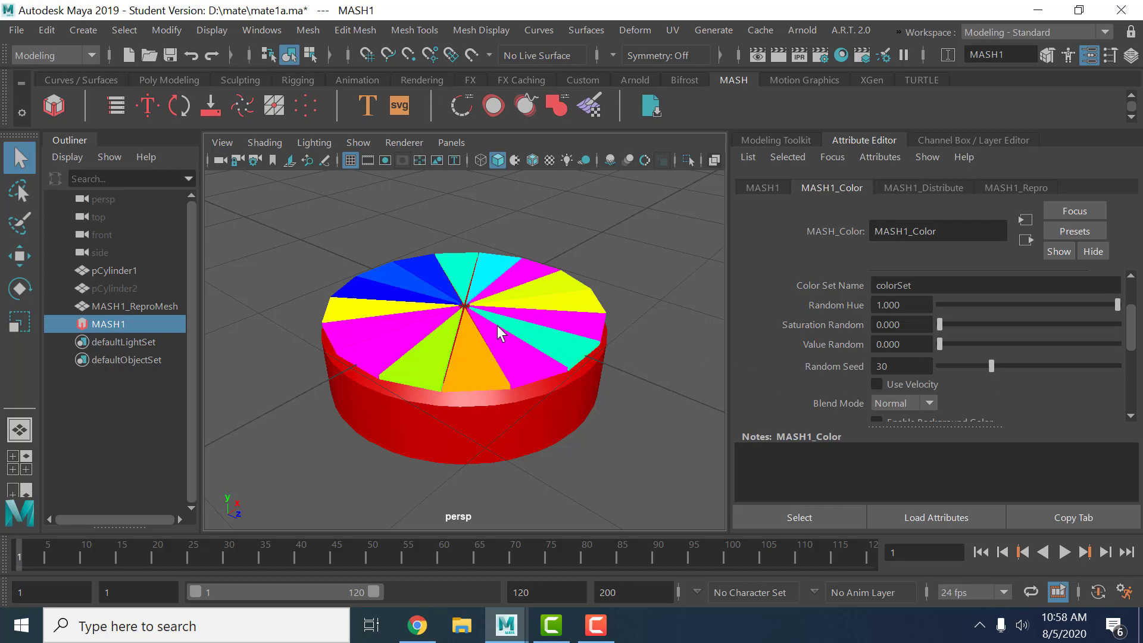
scroll(498, 330, up, 2)
mouse_move(498, 340)
alt+mouse_down()
mouse_move(508, 337)
mouse_move(498, 324)
alt+mouse_up()
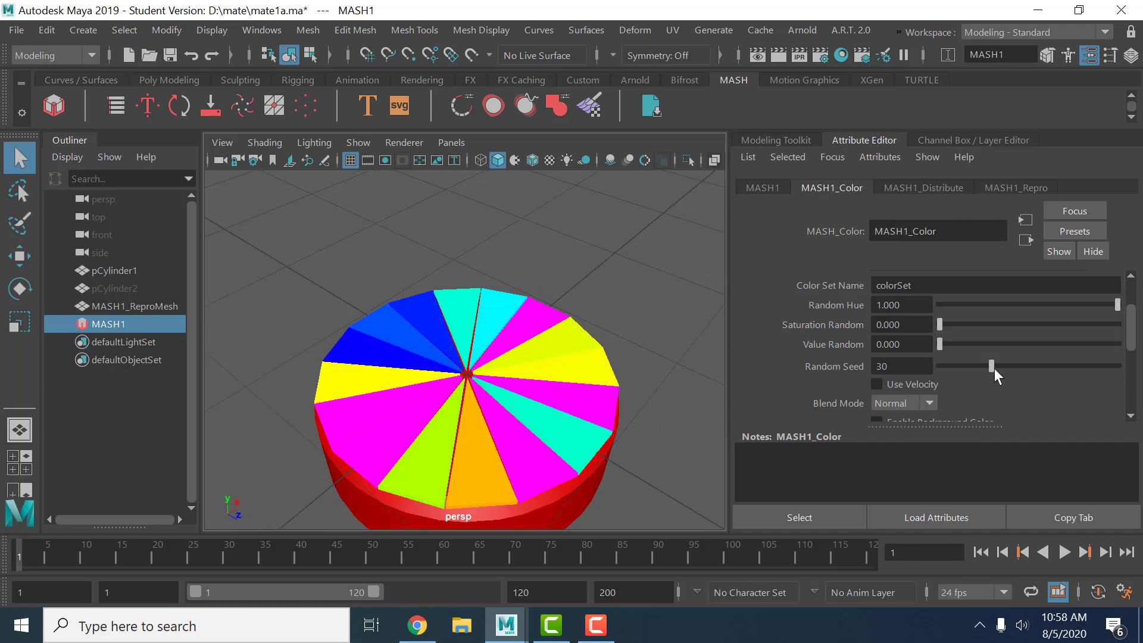
drag(994, 369, 974, 369)
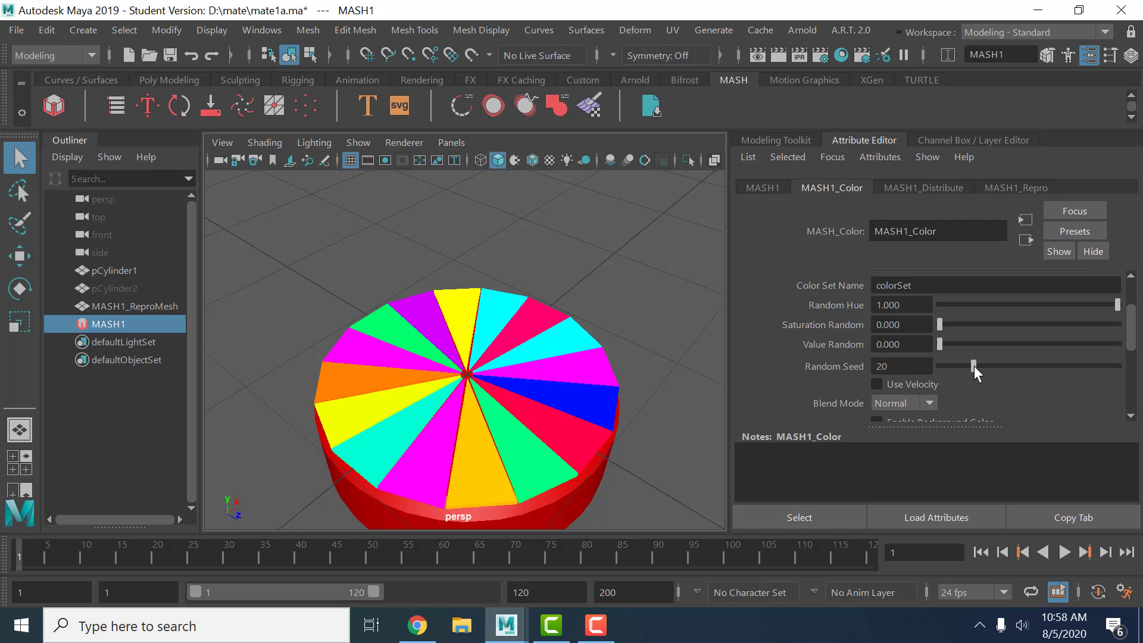
drag(975, 366, 962, 369)
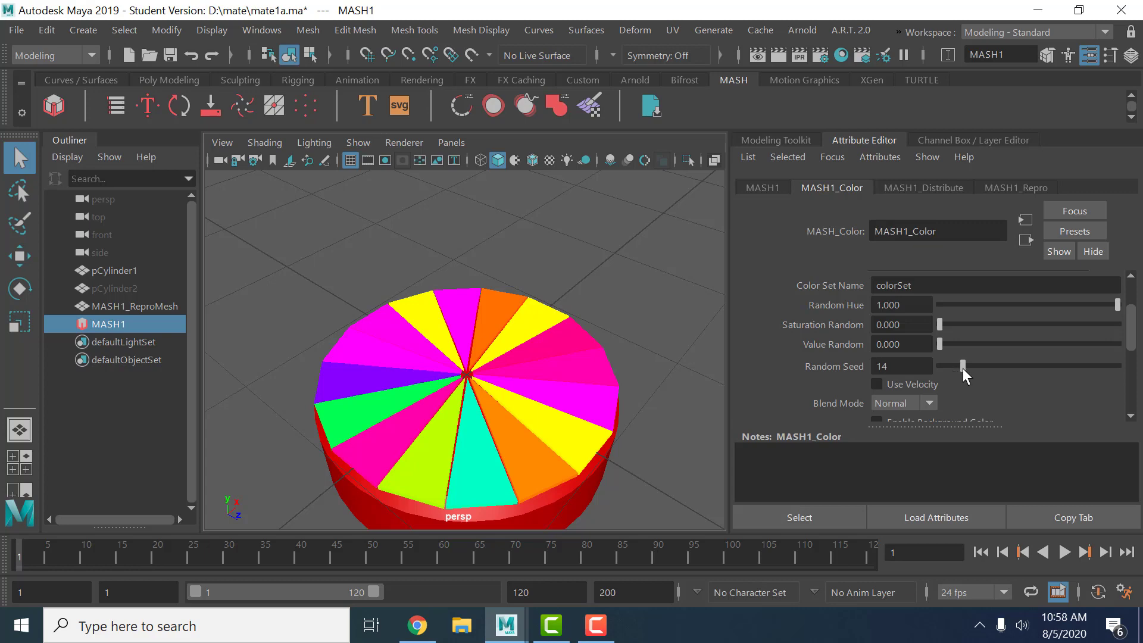
drag(963, 368, 952, 370)
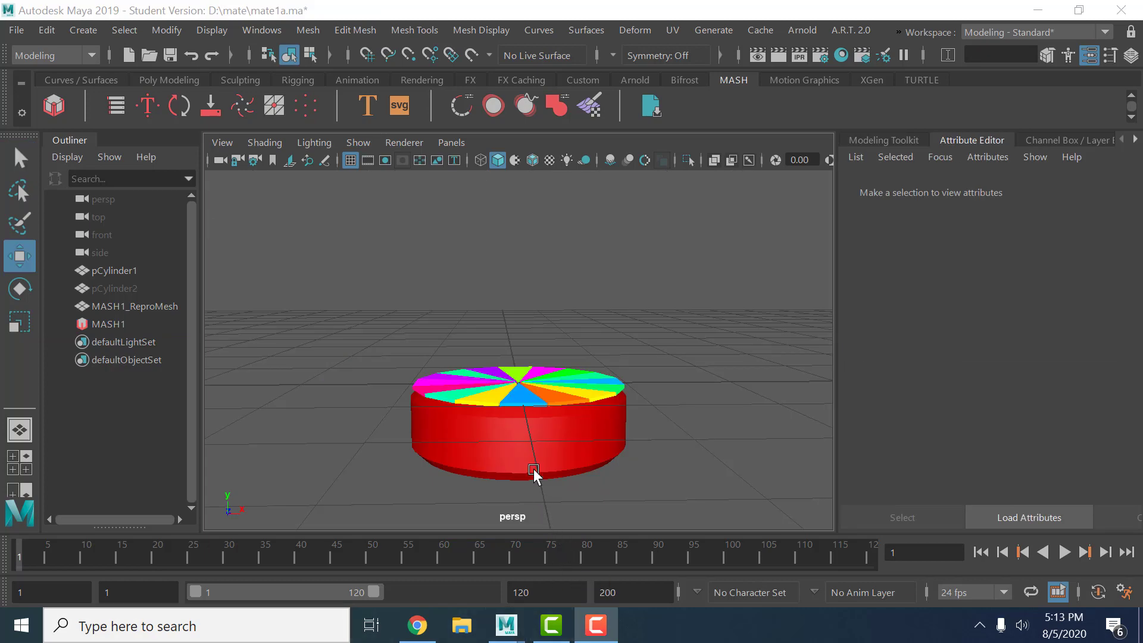
Step: Duplicate the red cylinder pCylinder1 and move the copy right along X
drag(528, 444, 535, 454)
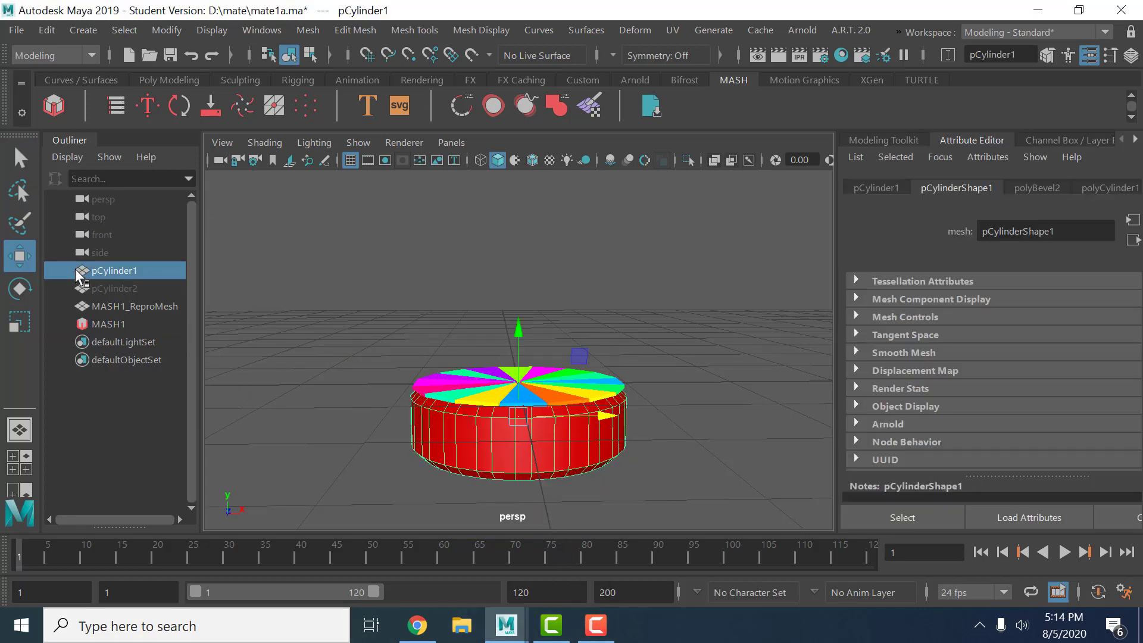
click(51, 32)
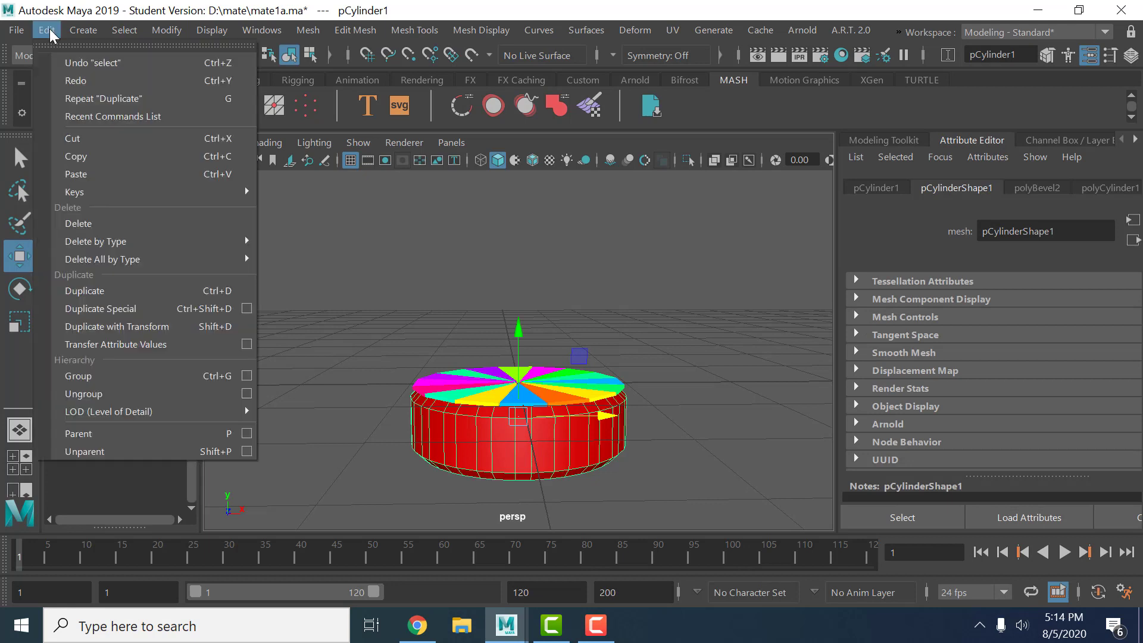
click(105, 293)
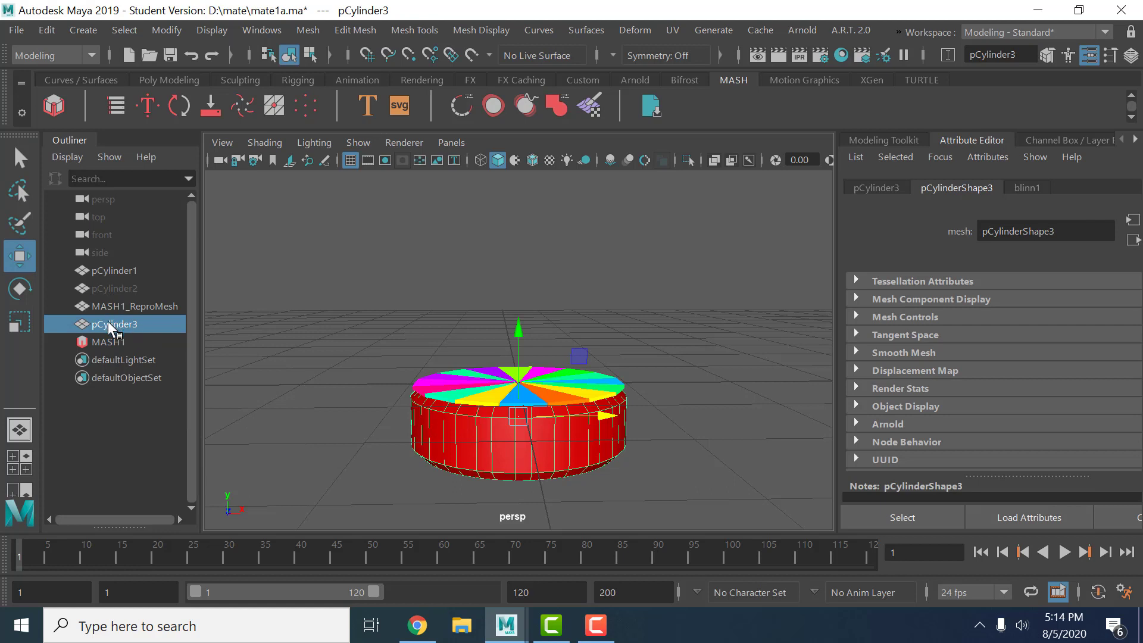
drag(605, 415, 851, 425)
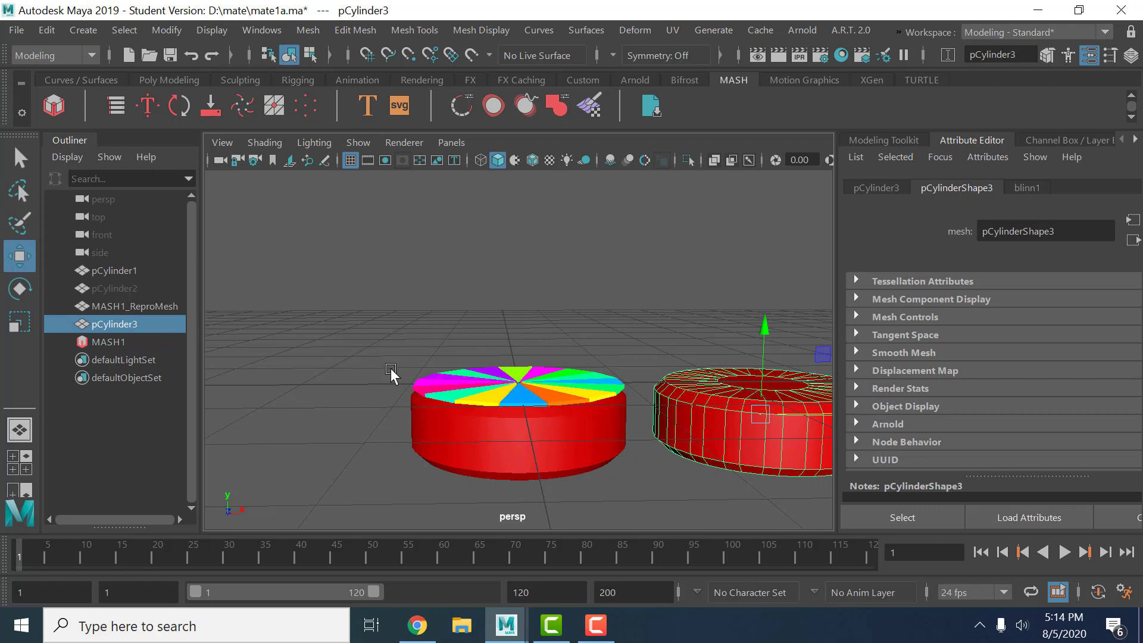
Step: Unhide the cone pCylinder2 so it shows above the cylinder
click(131, 291)
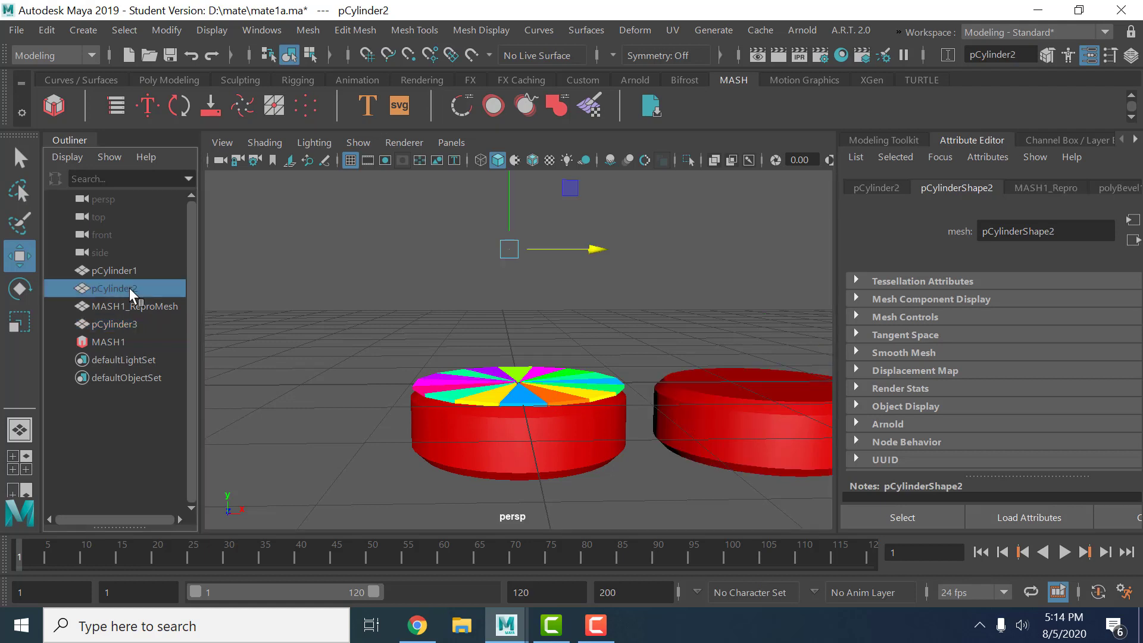
key(shift+h)
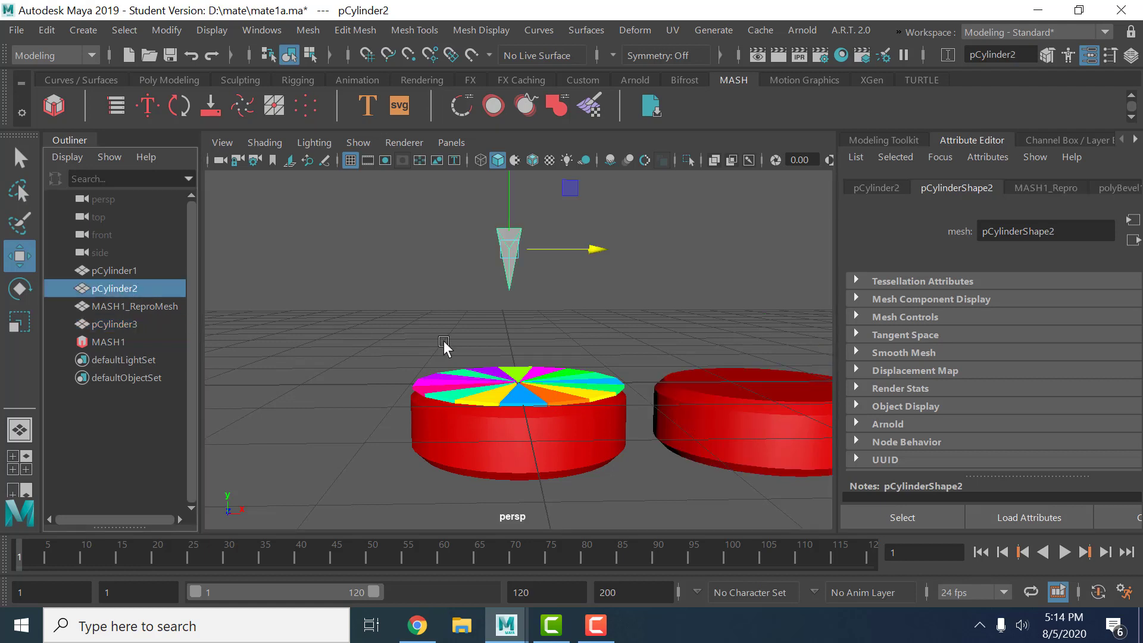
scroll(460, 336, up, 2)
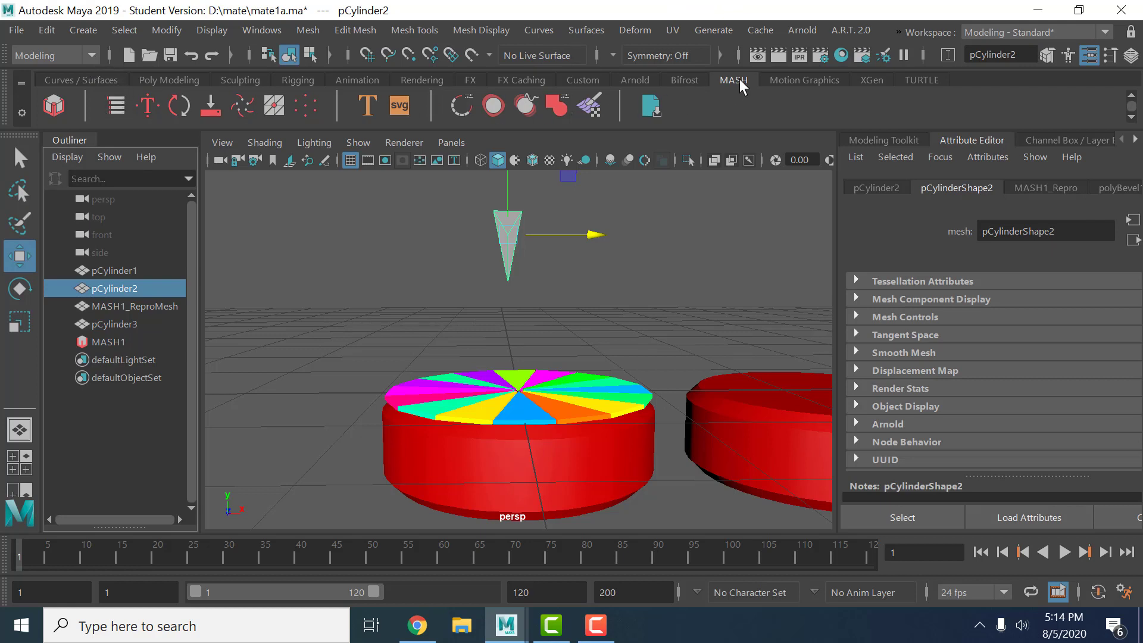
Step: In the MASH Editor, duplicate the MASH1 network as MASH2
click(116, 107)
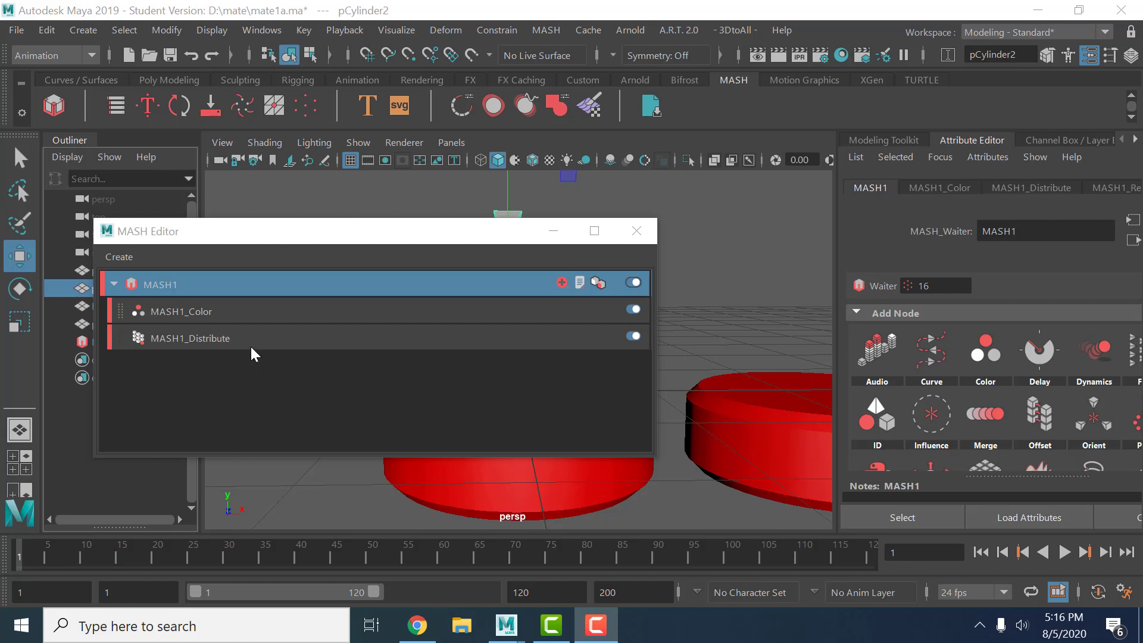
right_click(192, 286)
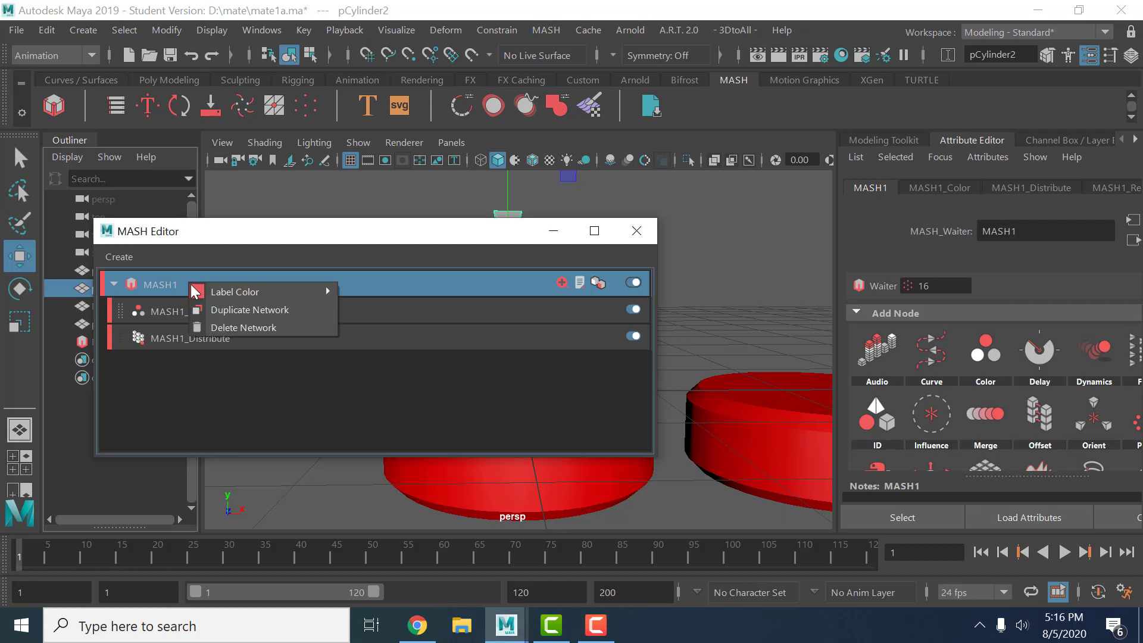
click(234, 315)
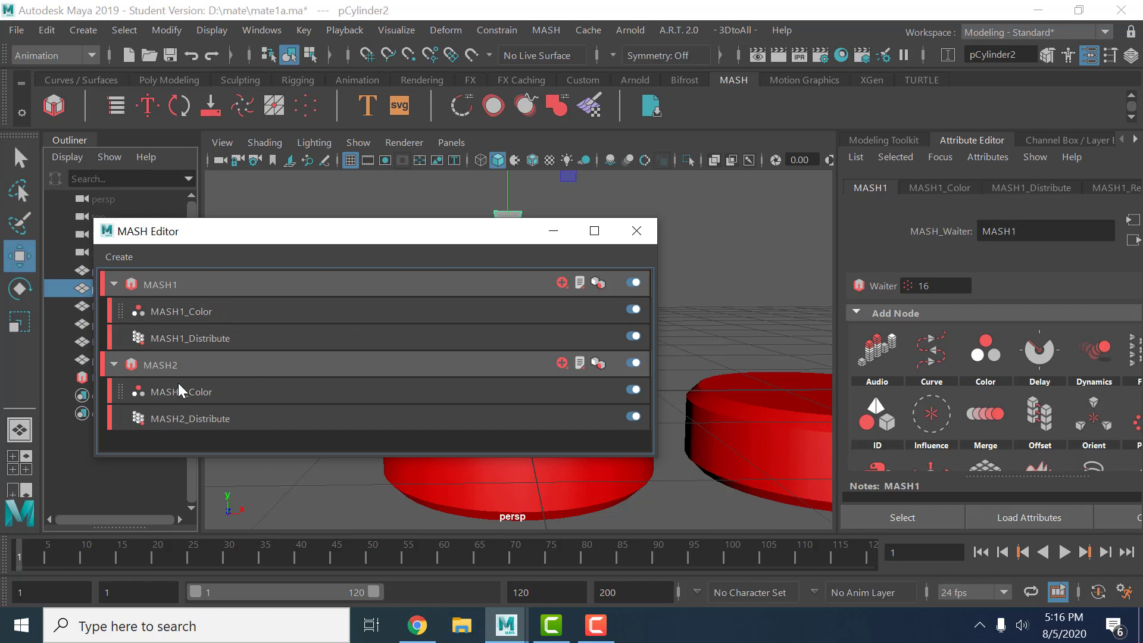
Step: Display MASH2's settings and scroll its Add Node list to the Transform node
drag(269, 240, 719, 213)
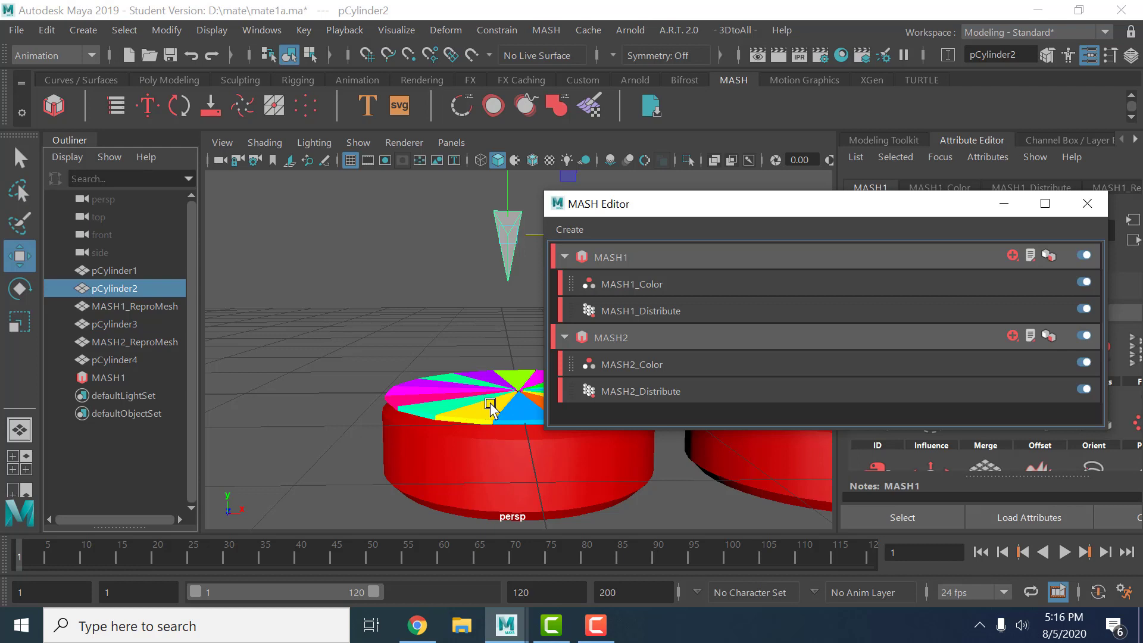
drag(715, 209, 443, 204)
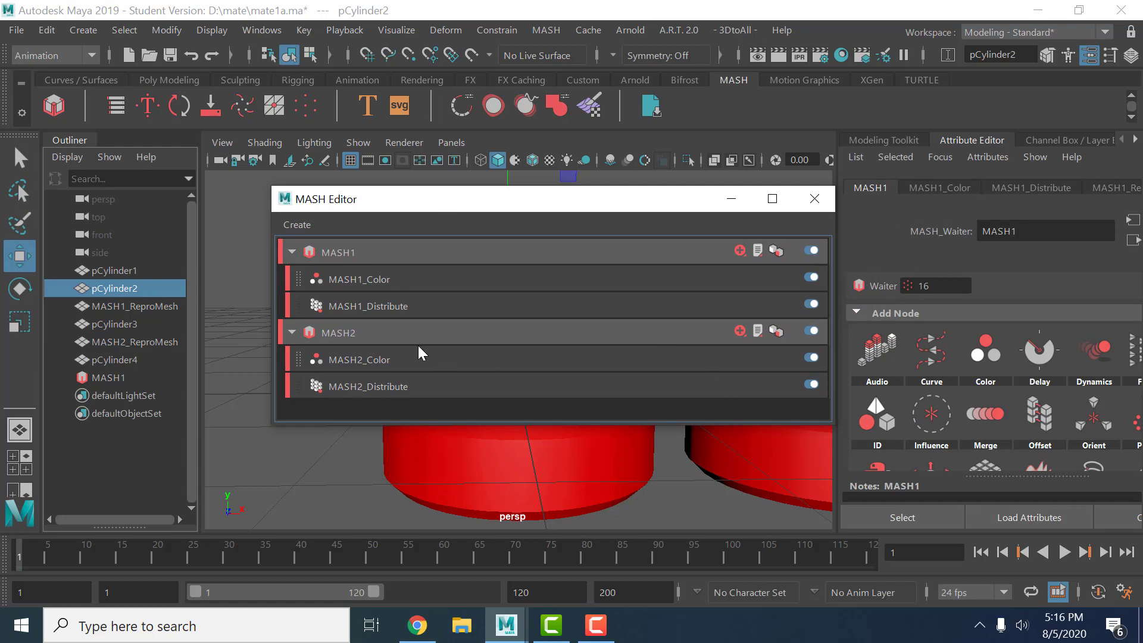
click(397, 342)
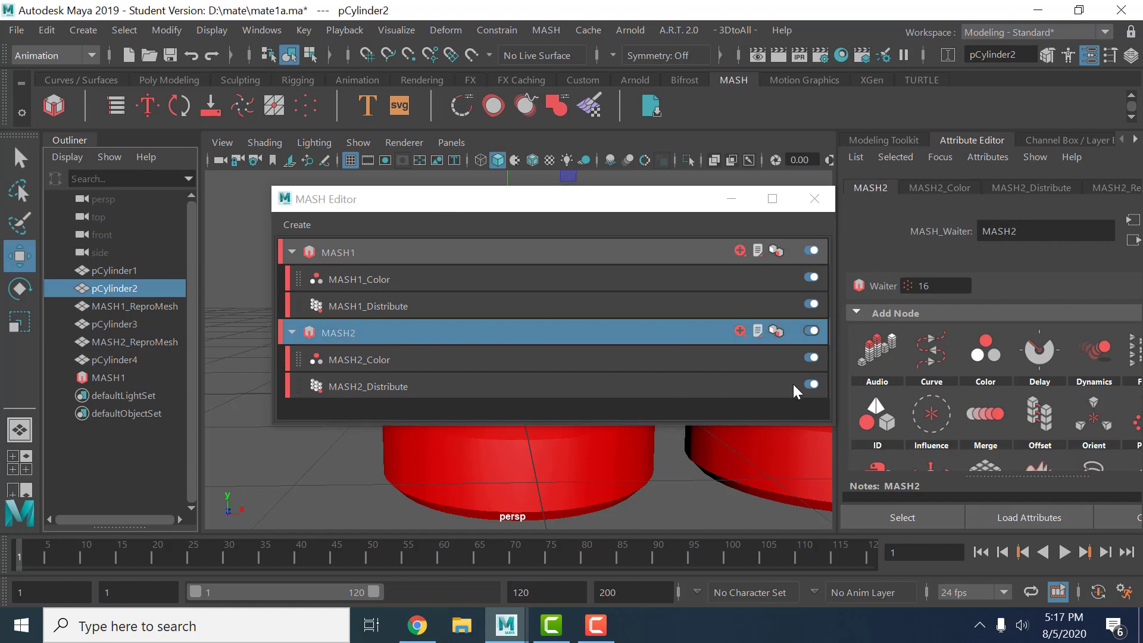
scroll(965, 372, down, 2)
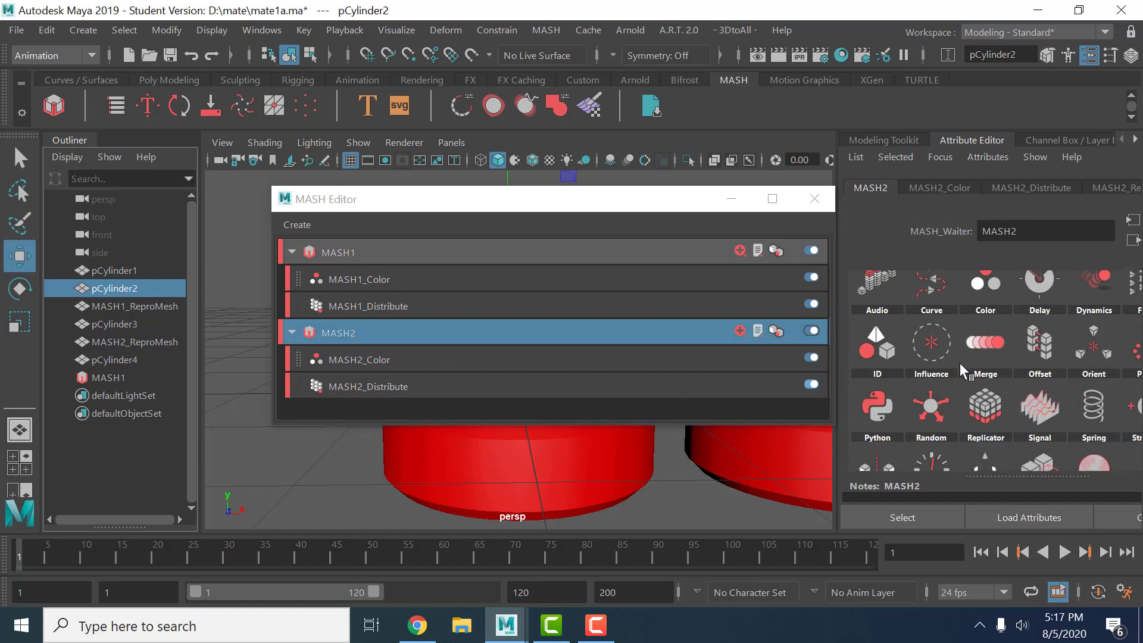
scroll(968, 381, down, 2)
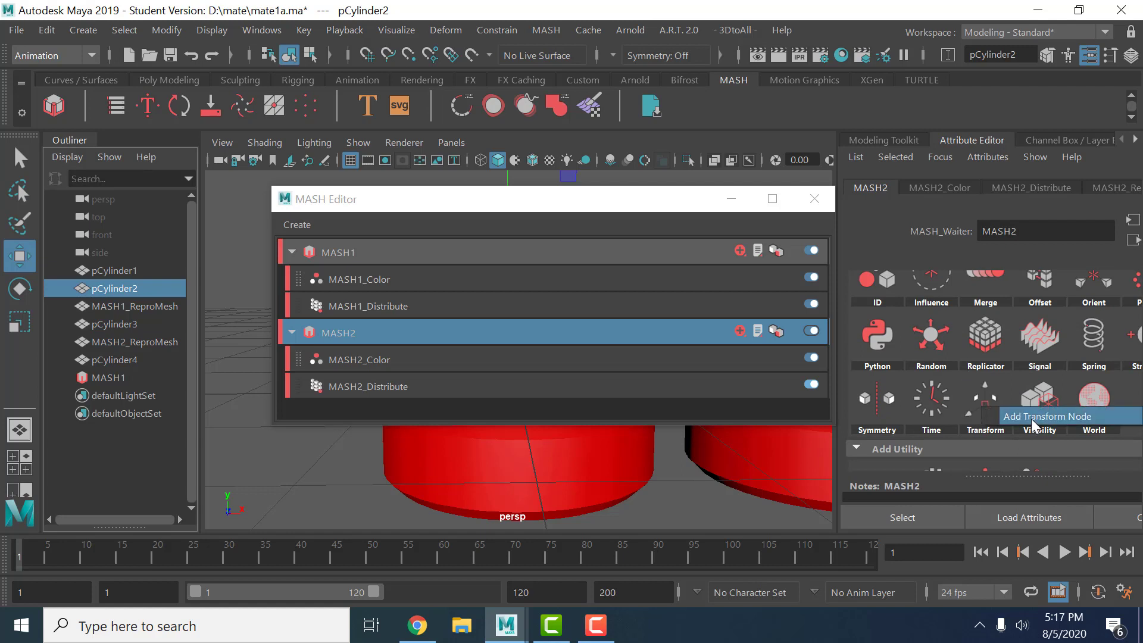
Step: Add a Transform node to MASH2 and set its Position X to 2
click(991, 413)
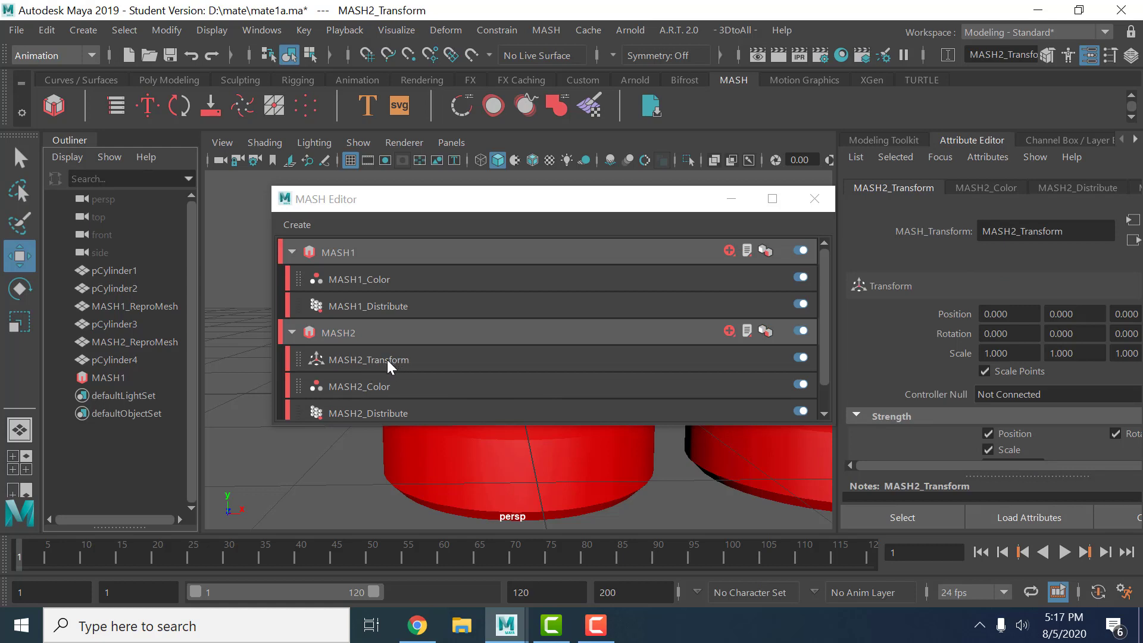
click(390, 361)
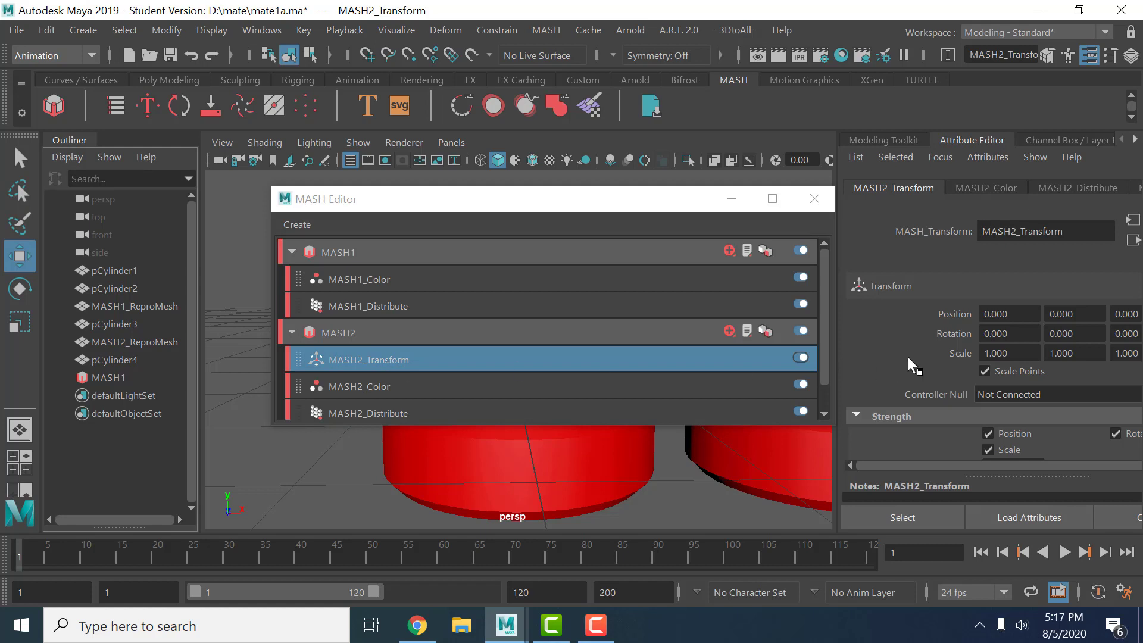
drag(678, 211, 622, 431)
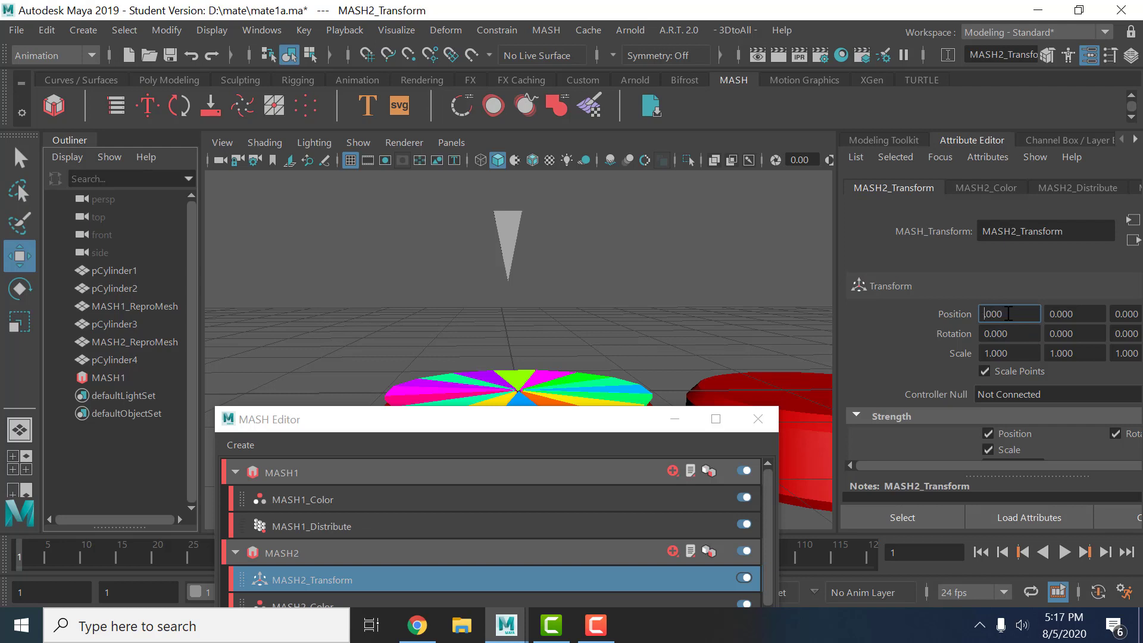
text(1)
key(Return)
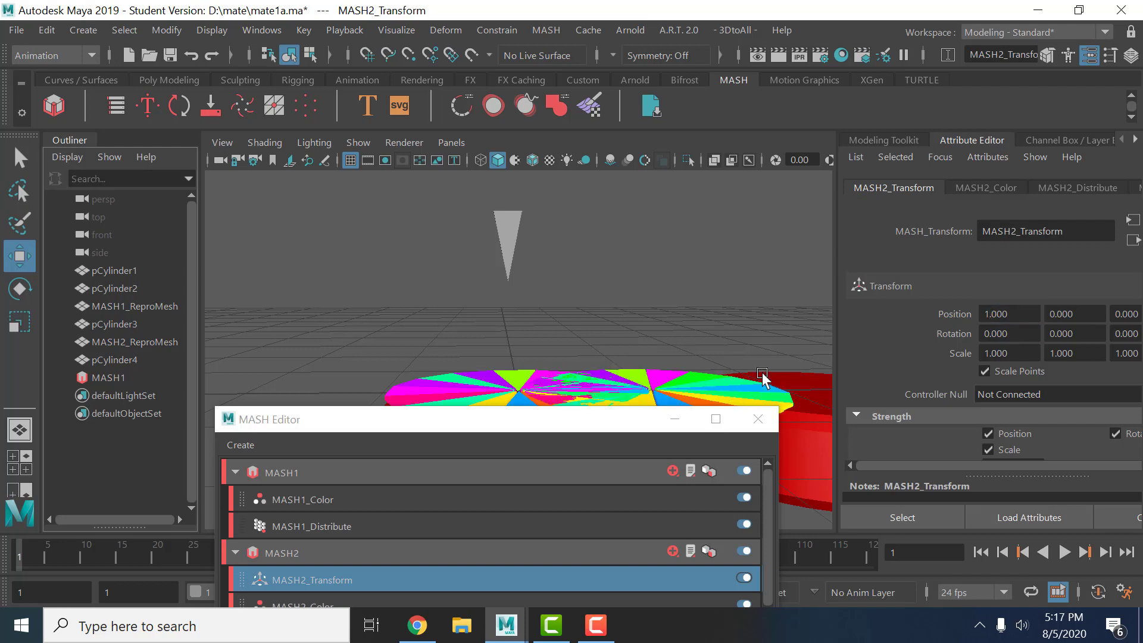
scroll(762, 387, down, 2)
drag(640, 425, 640, 445)
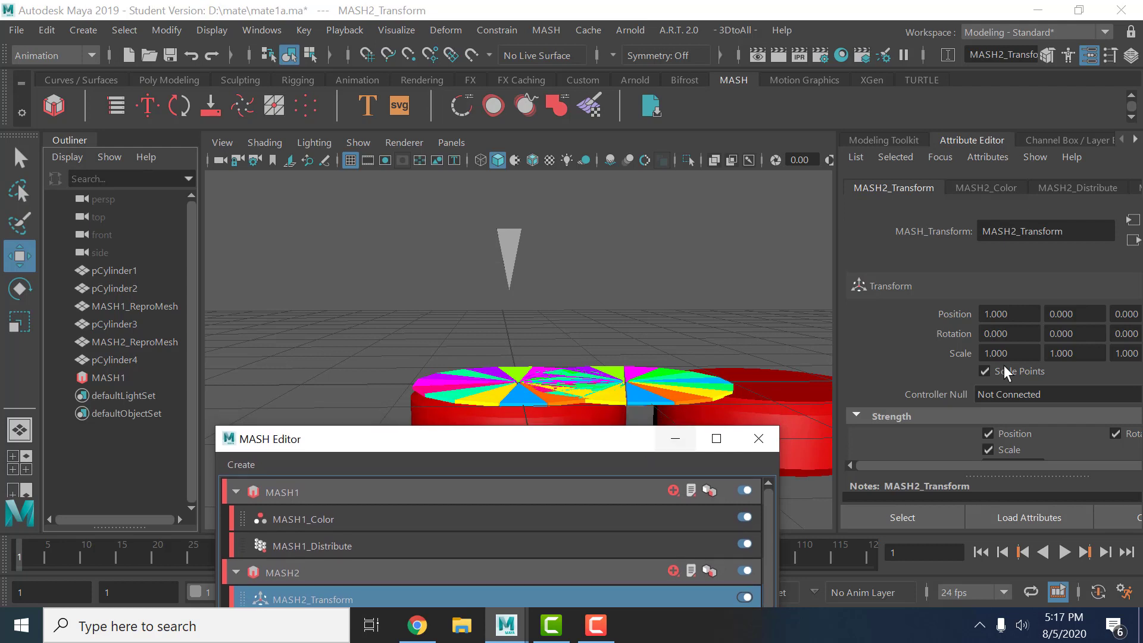
click(988, 315)
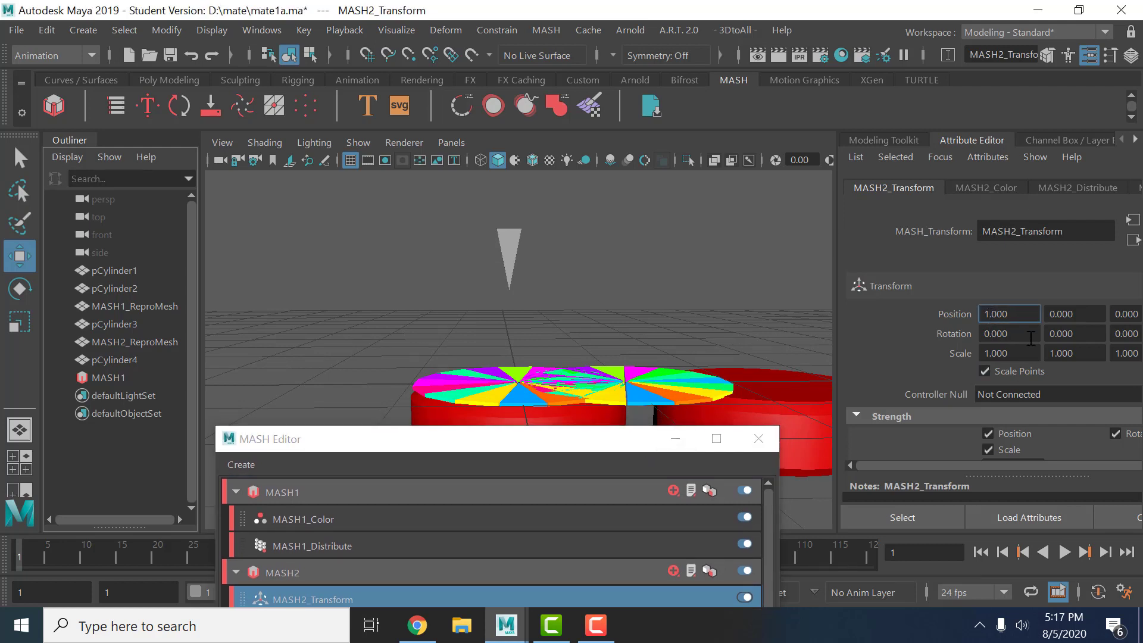
text(2.000)
key(Return)
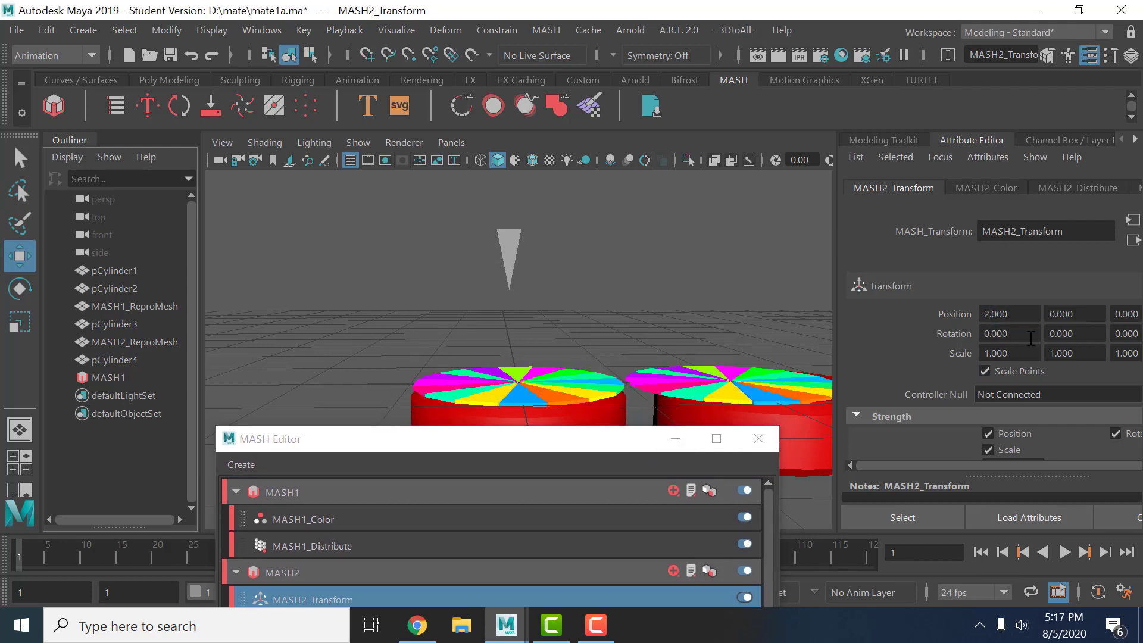
Step: Set pCylinder3's Translate X to 2 and orbit to check it sits under the second disc
click(799, 437)
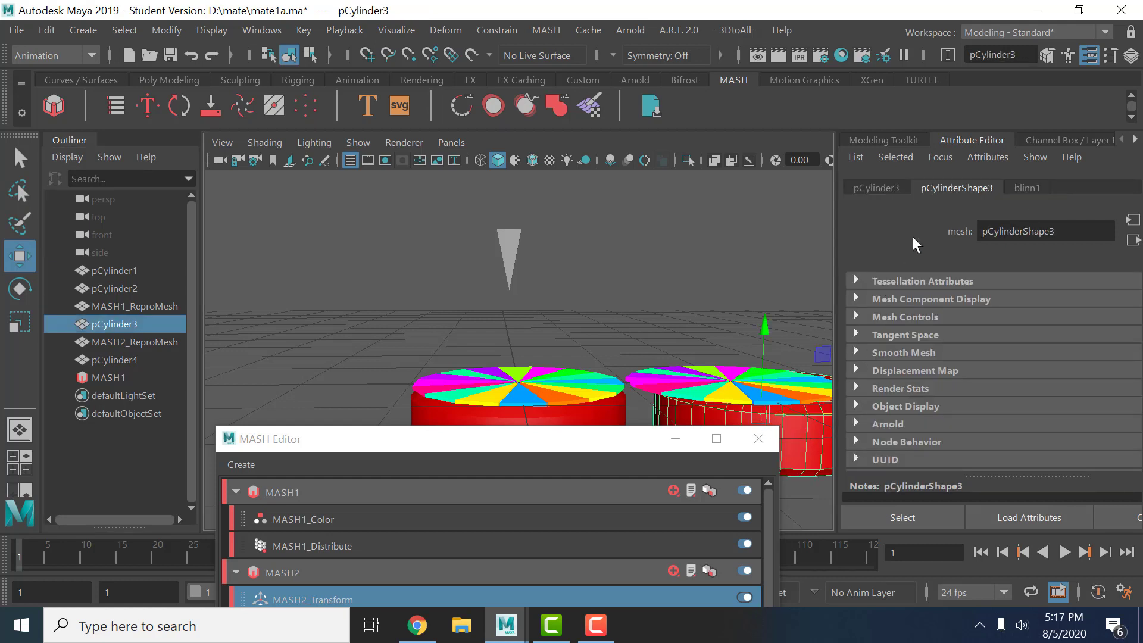
click(891, 190)
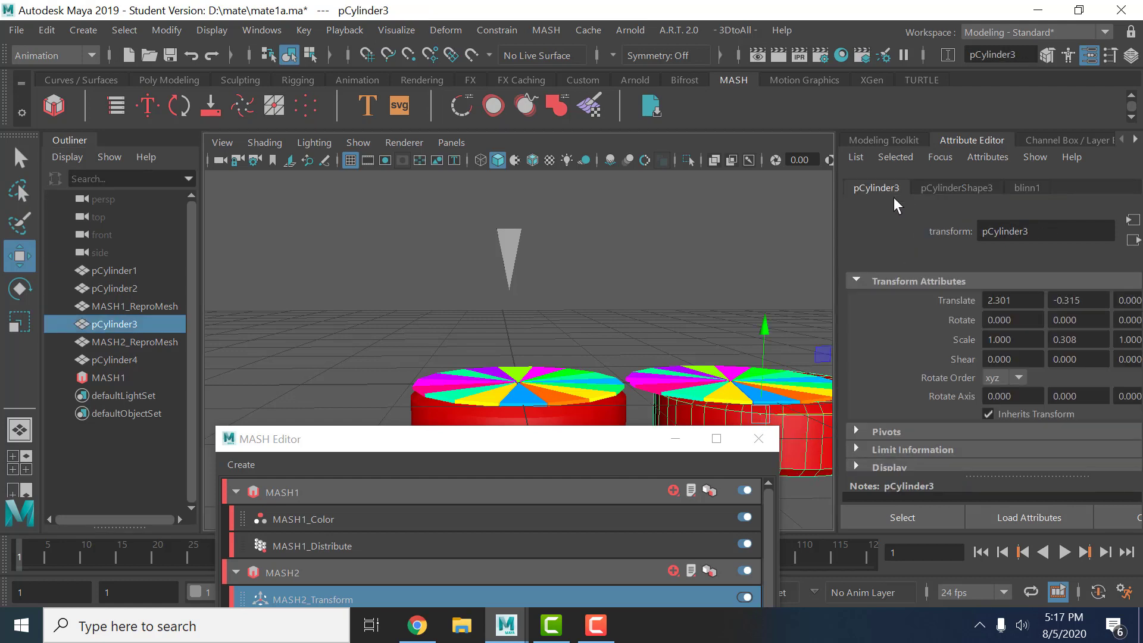
click(1027, 300)
text(2.000)
key(Return)
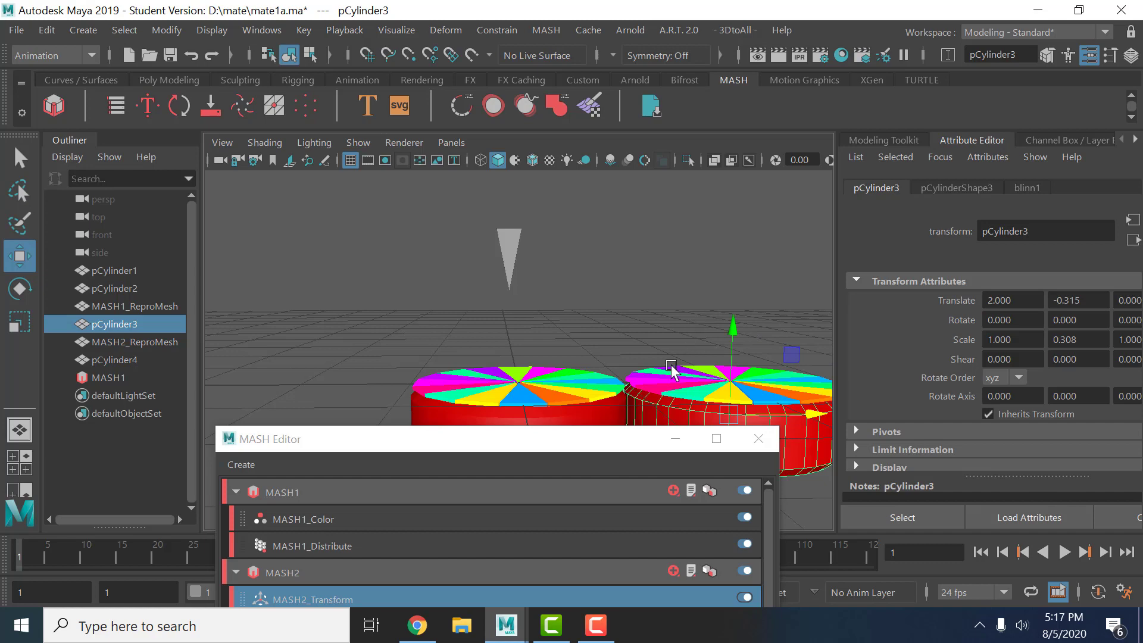
mouse_move(669, 373)
alt+mouse_down()
mouse_move(626, 420)
mouse_move(572, 405)
alt+mouse_up()
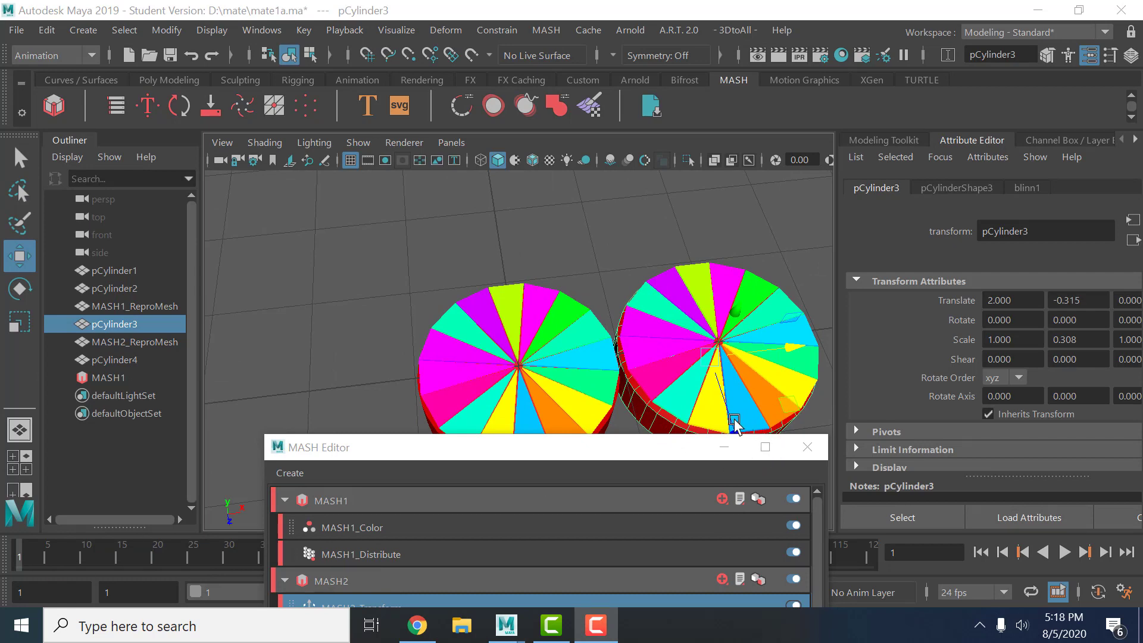
alt+drag(727, 390, 706, 346)
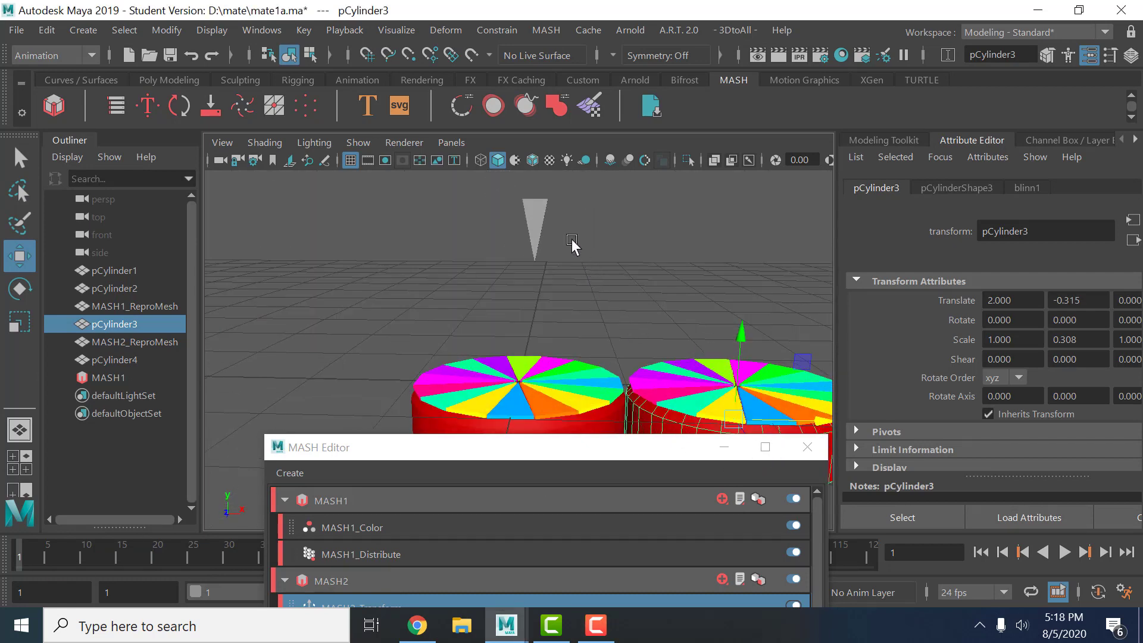
click(538, 219)
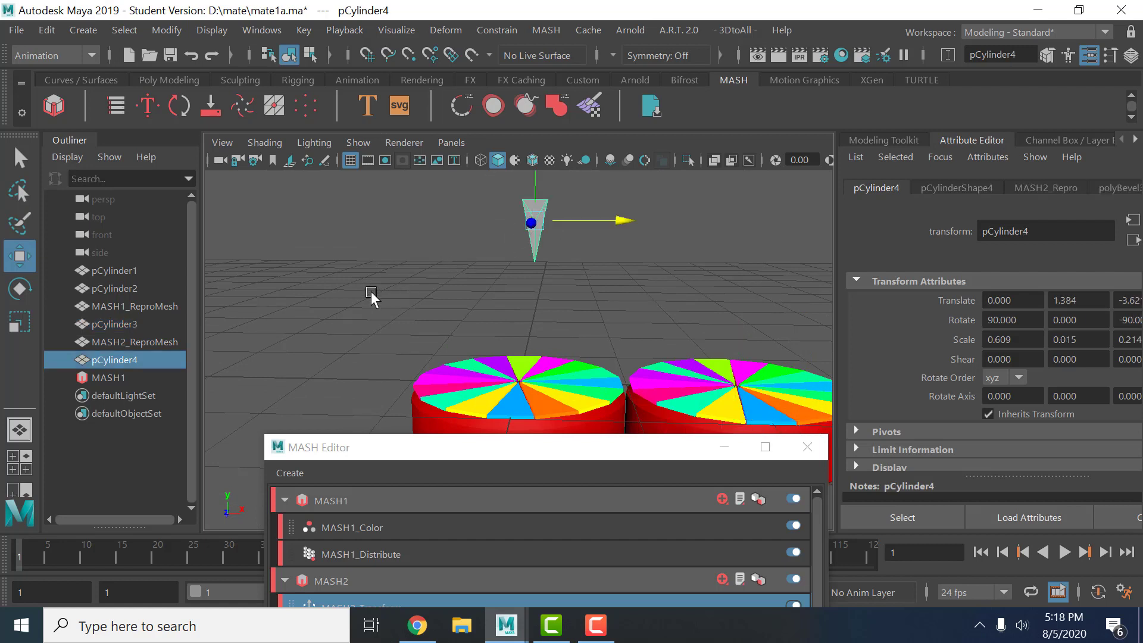
Step: Move the cone pCylinder4 right along X and scale it wider along Z
drag(624, 222, 748, 222)
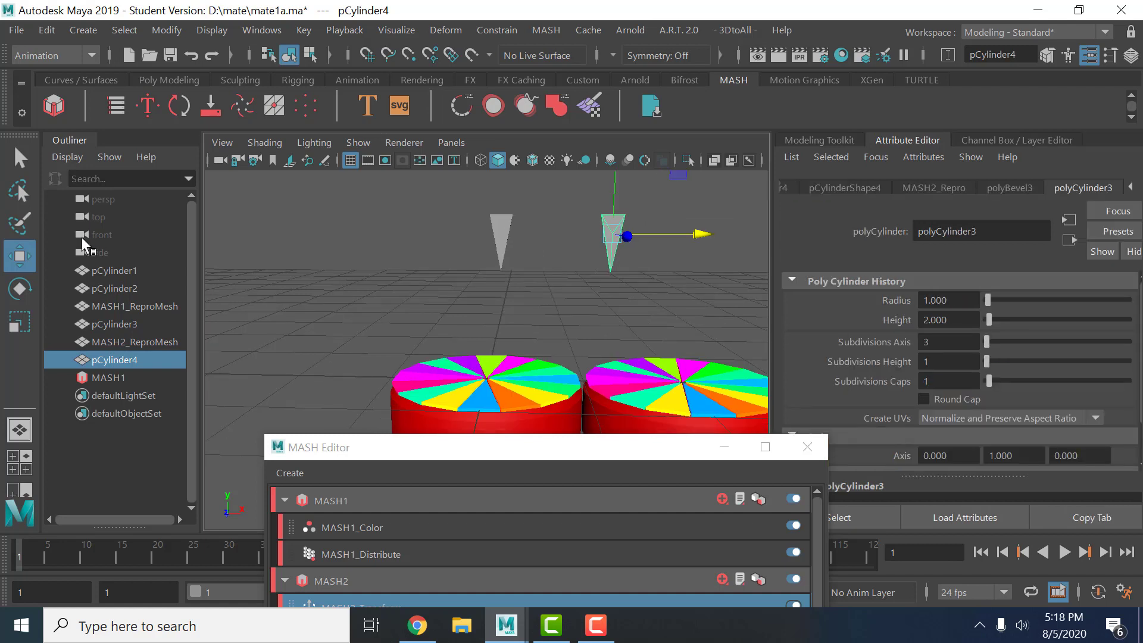
click(19, 323)
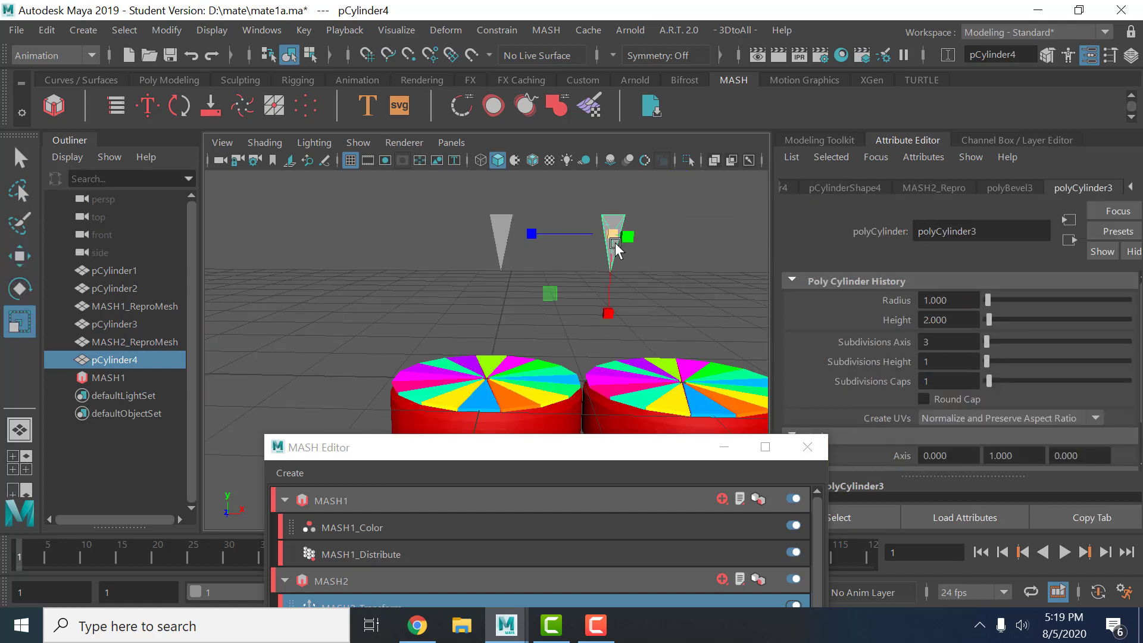
mouse_move(532, 233)
mouse_down()
mouse_move(446, 235)
mouse_move(413, 249)
mouse_up()
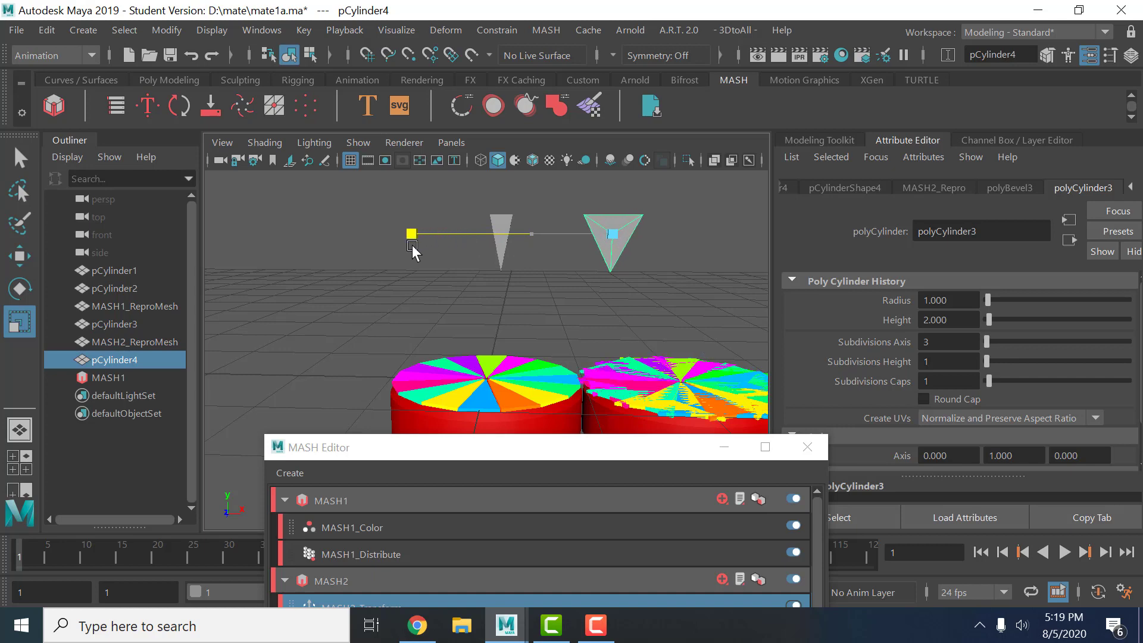
click(360, 581)
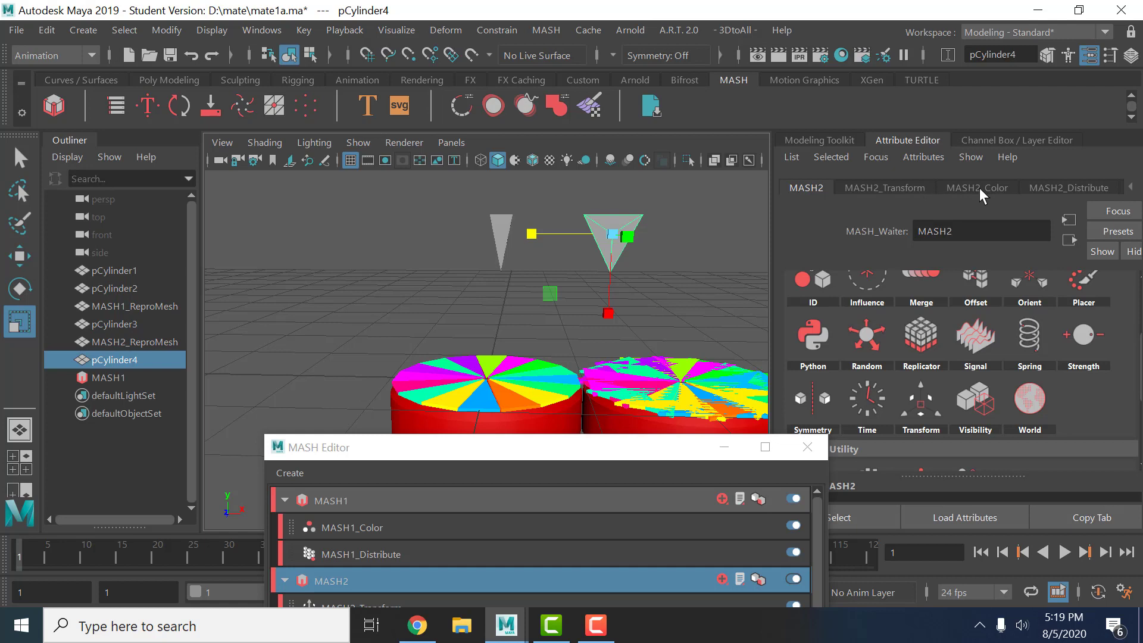
Step: Reduce MASH2_Distribute's points from 16 to 8
click(1058, 189)
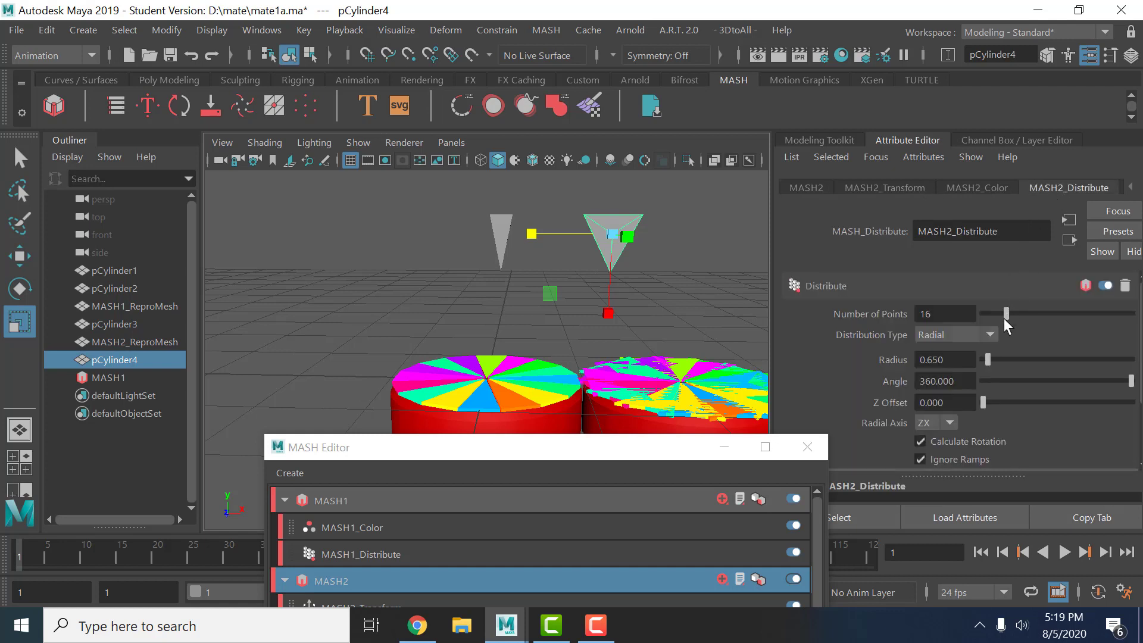
drag(1006, 319, 997, 322)
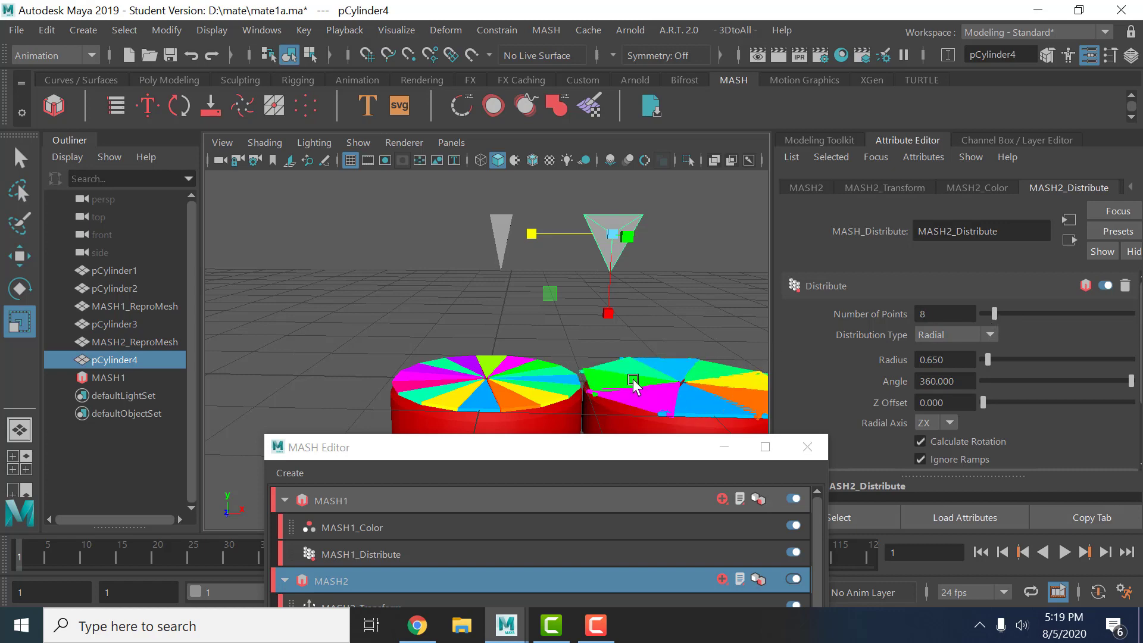
scroll(614, 468, up, 3)
Step: Adjust the second pie's distribution with viewport handles, then orbit to a top-down view
click(465, 189)
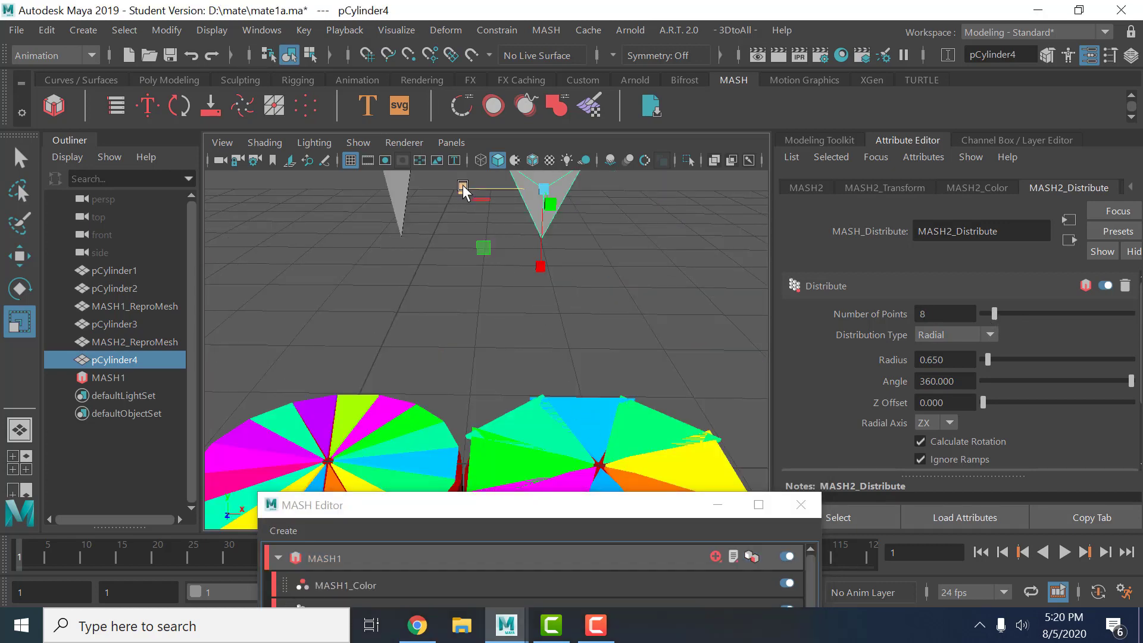
drag(465, 189, 478, 190)
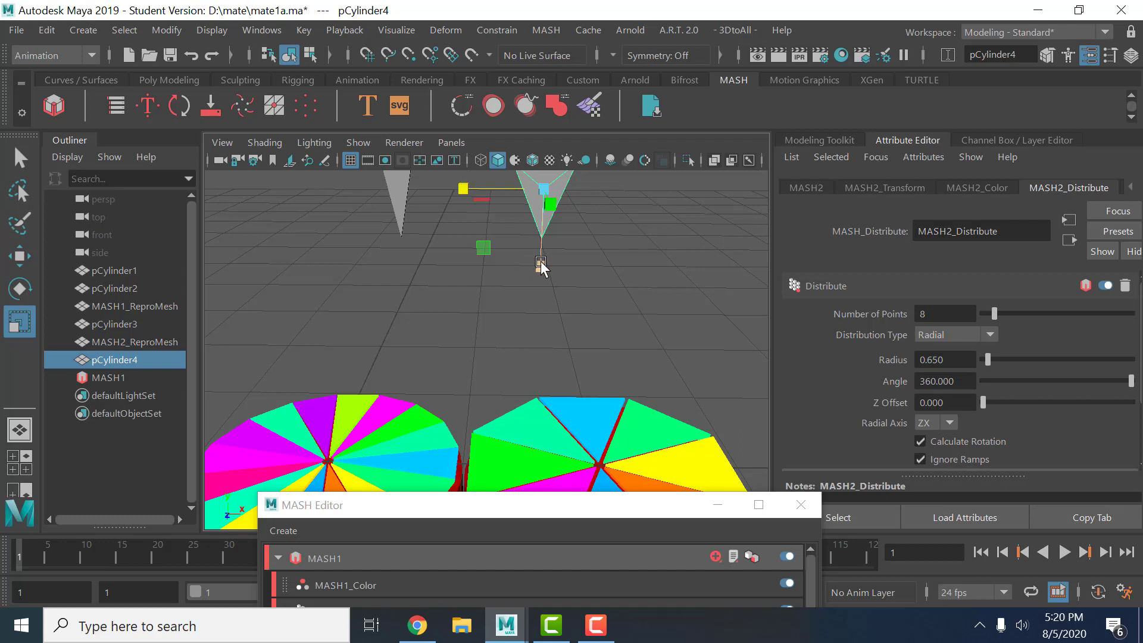
click(539, 265)
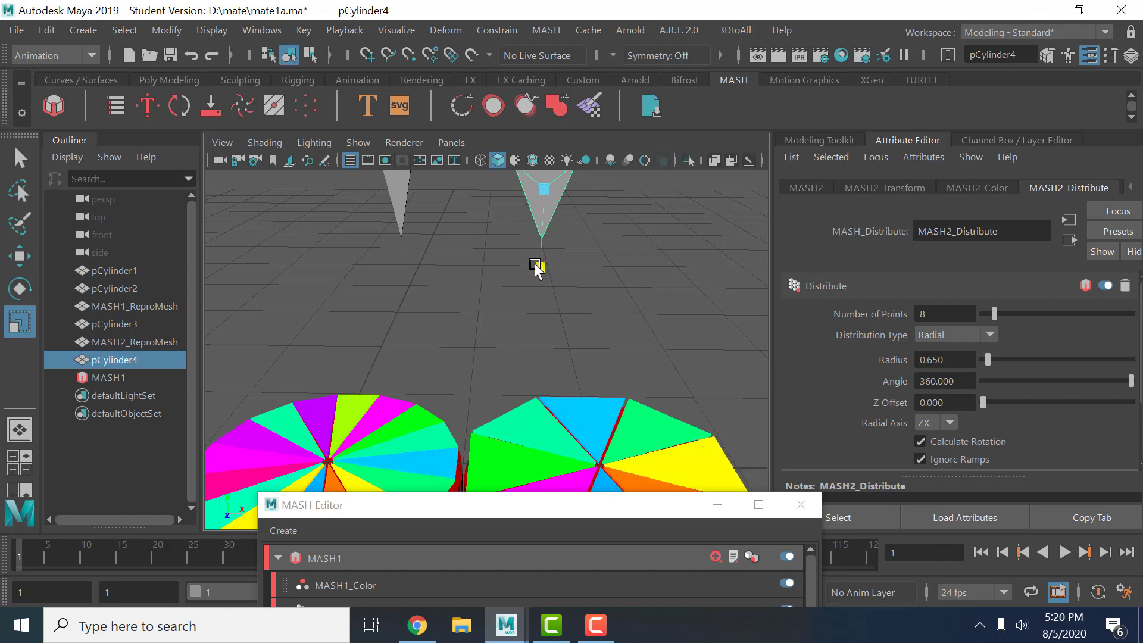
click(536, 268)
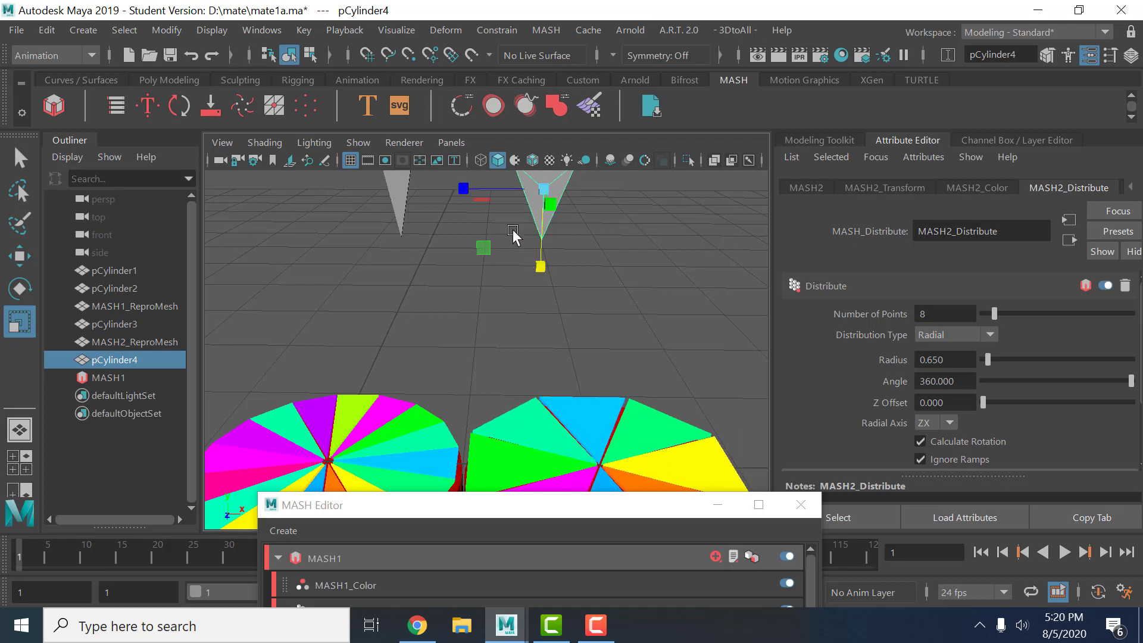
click(464, 191)
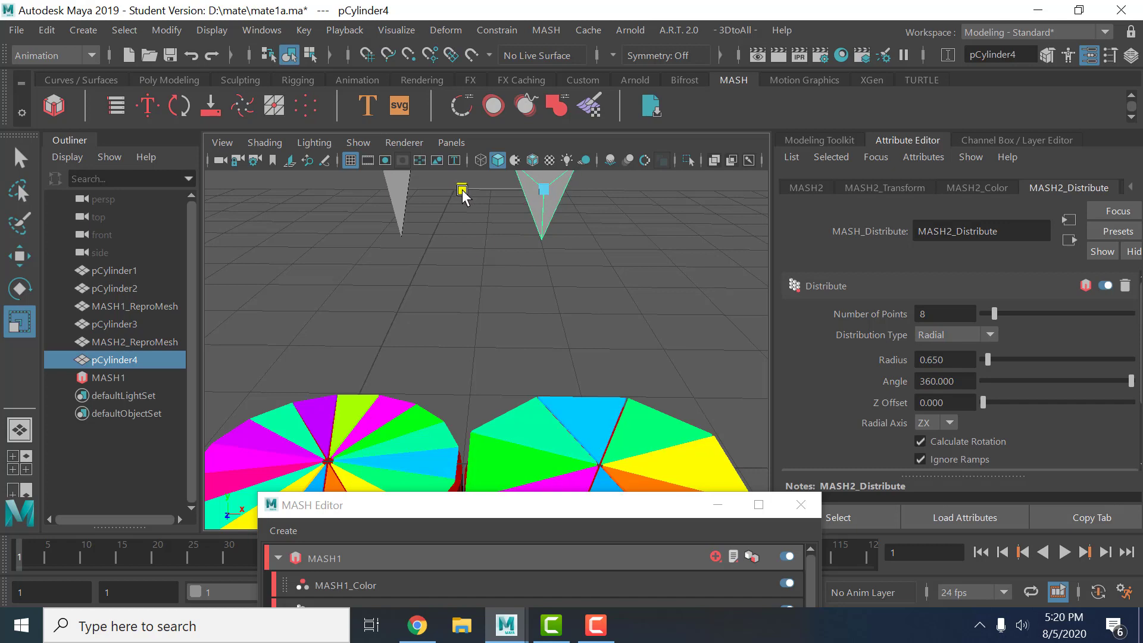
mouse_move(592, 340)
alt+mouse_down()
mouse_move(606, 422)
mouse_move(599, 334)
mouse_move(594, 387)
alt+mouse_up()
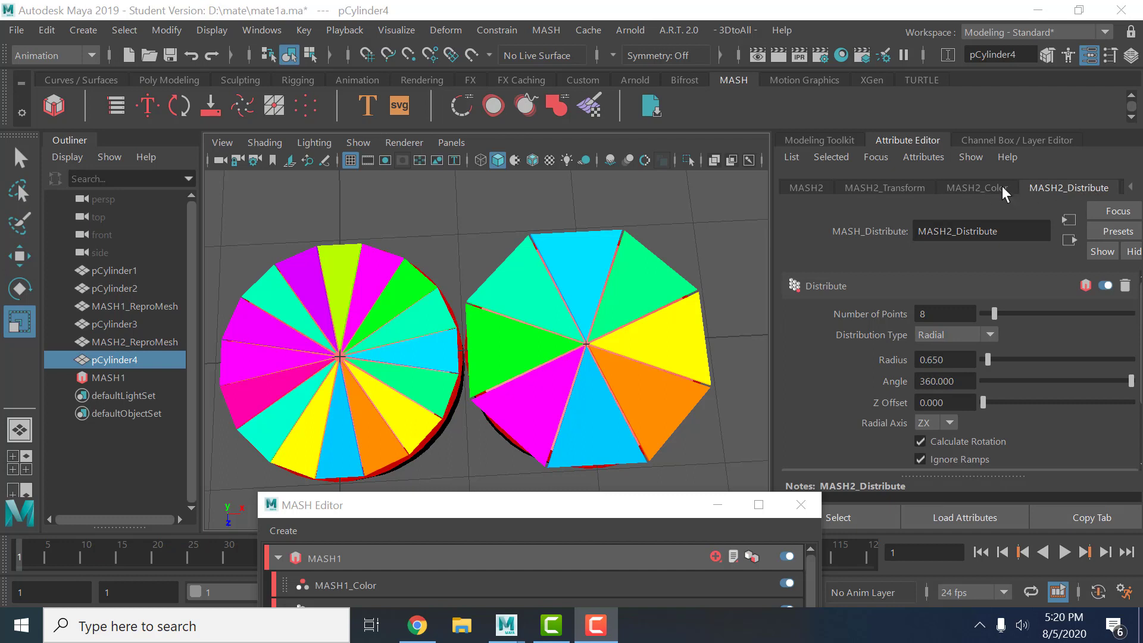
Step: Raise MASH2_Color's Random Seed step by step to 32, reshuffling the right cylinder's wedge hues
click(996, 187)
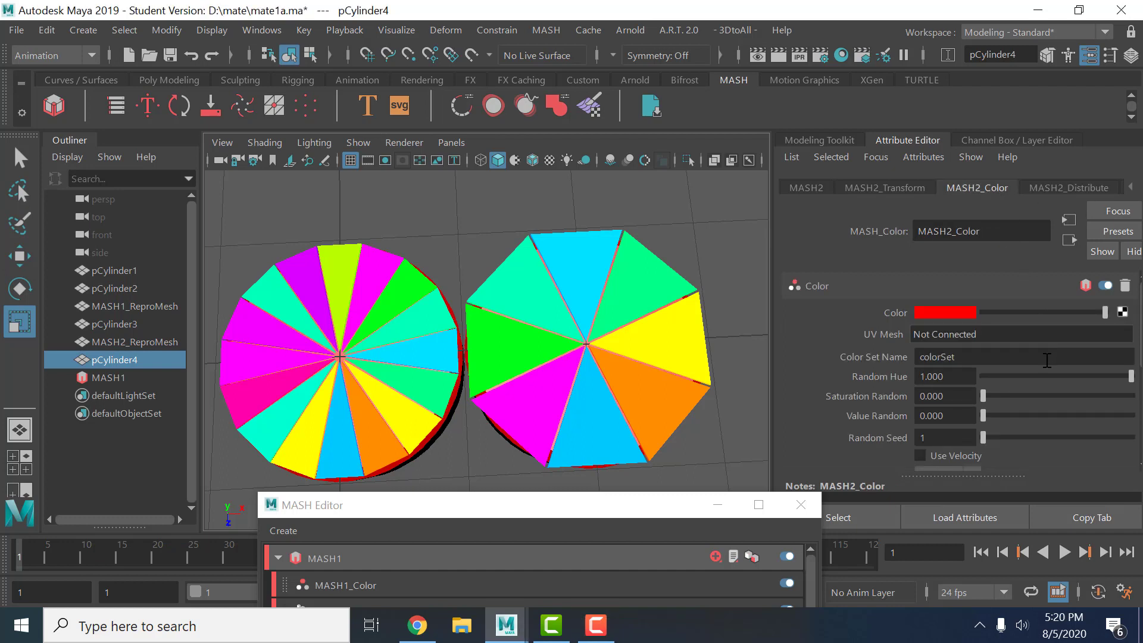
drag(983, 439, 994, 440)
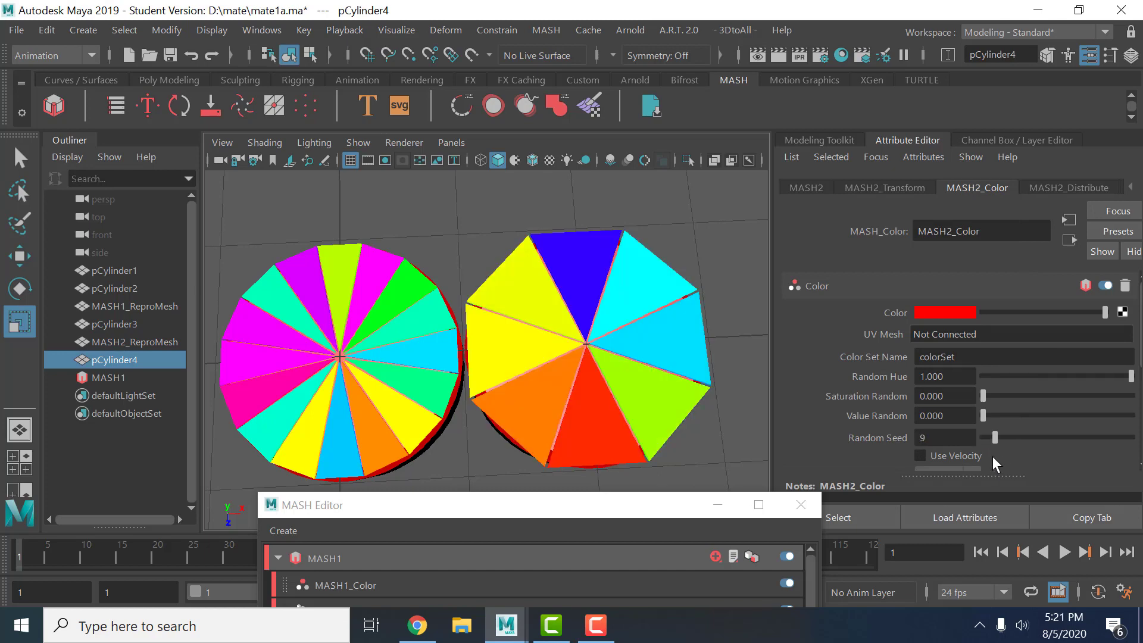
drag(995, 438, 1010, 444)
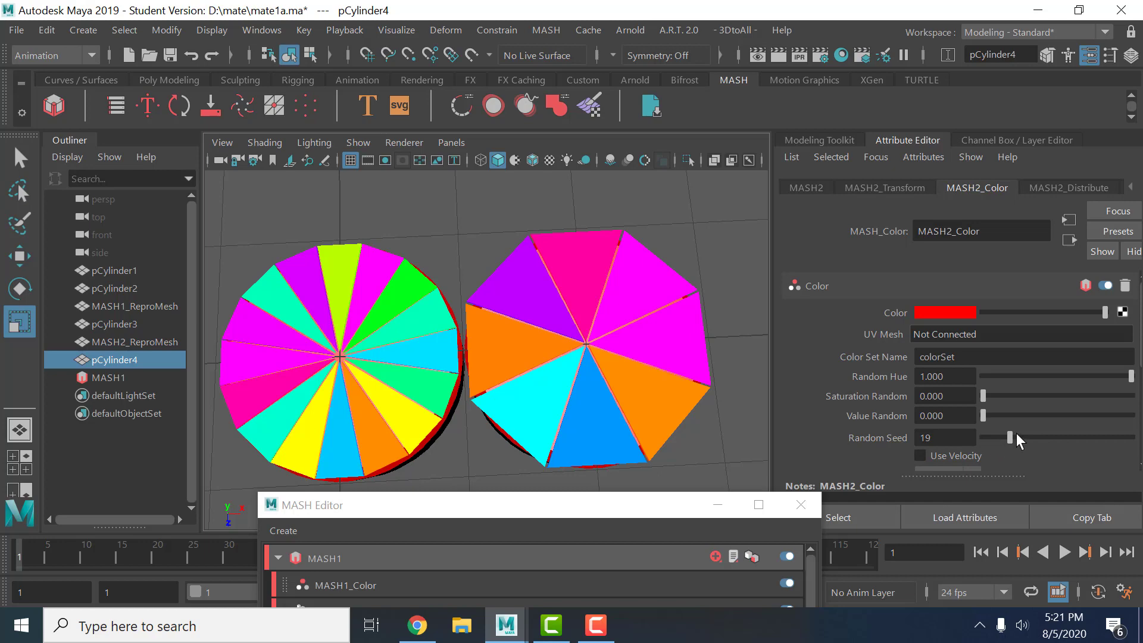
drag(1010, 438, 1029, 439)
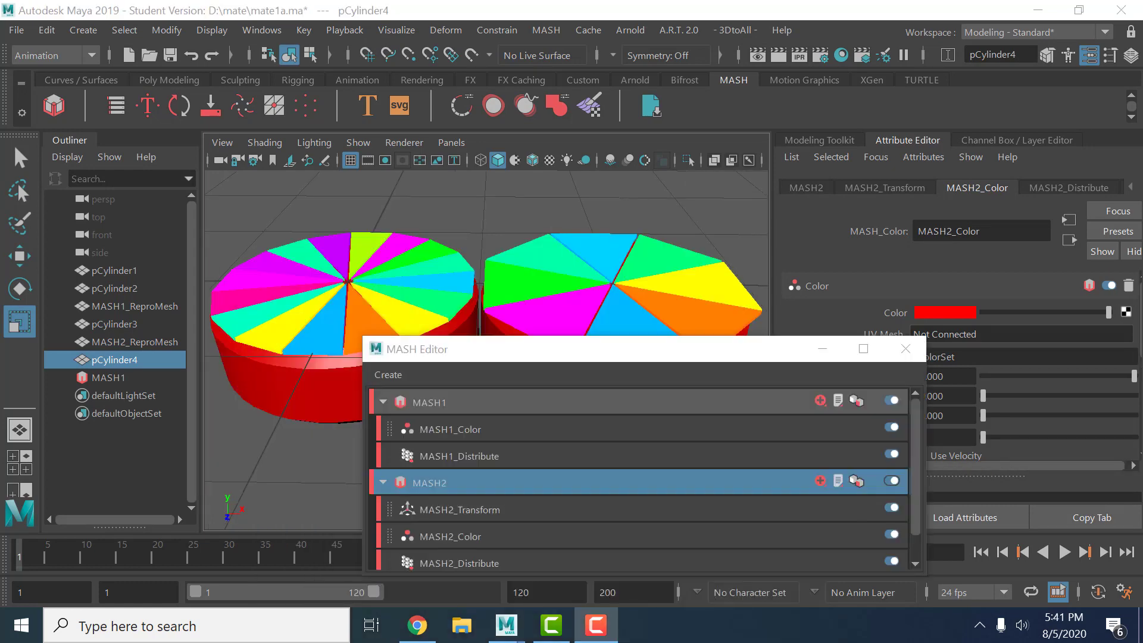
Step: Save changes to mate1a.ma and start a new empty scene, accepting the Student Version notice
click(15, 31)
click(67, 33)
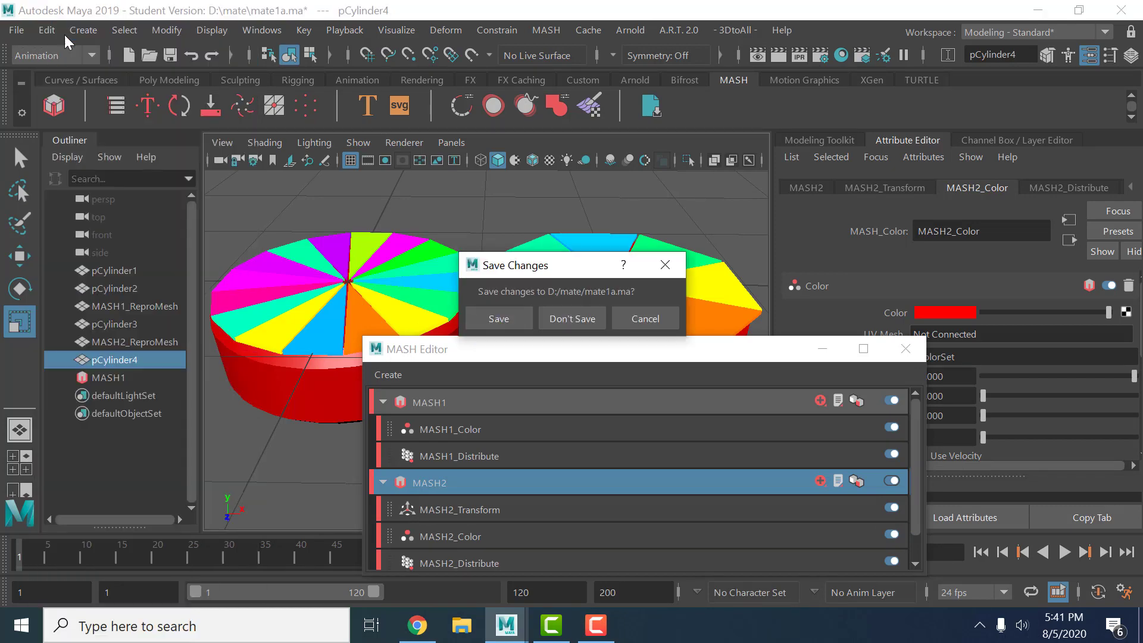
click(500, 317)
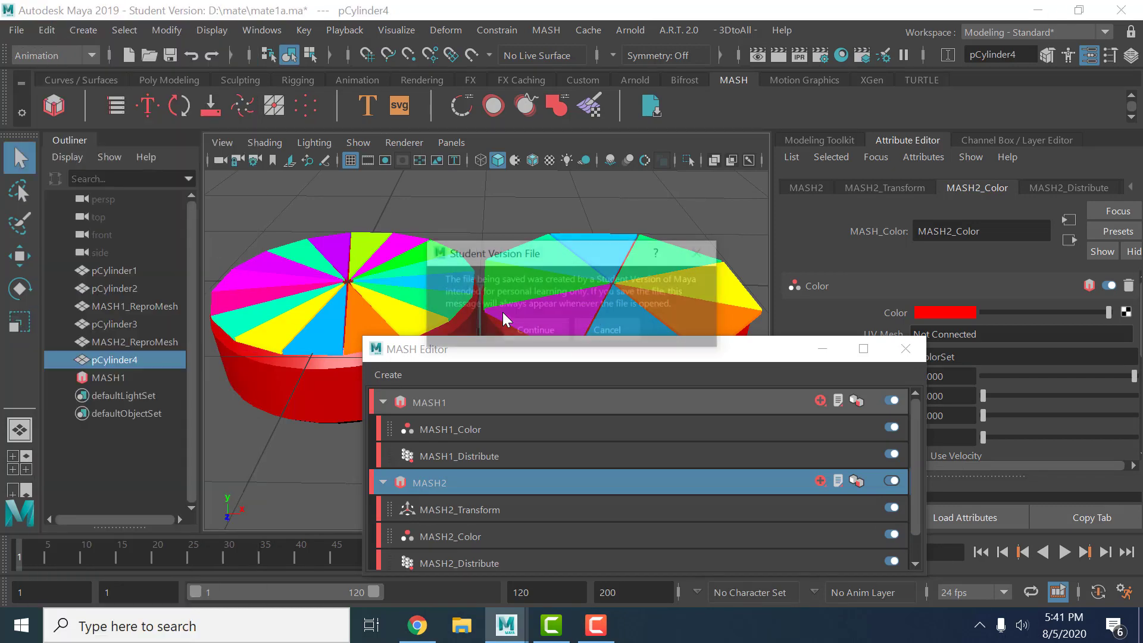
click(546, 330)
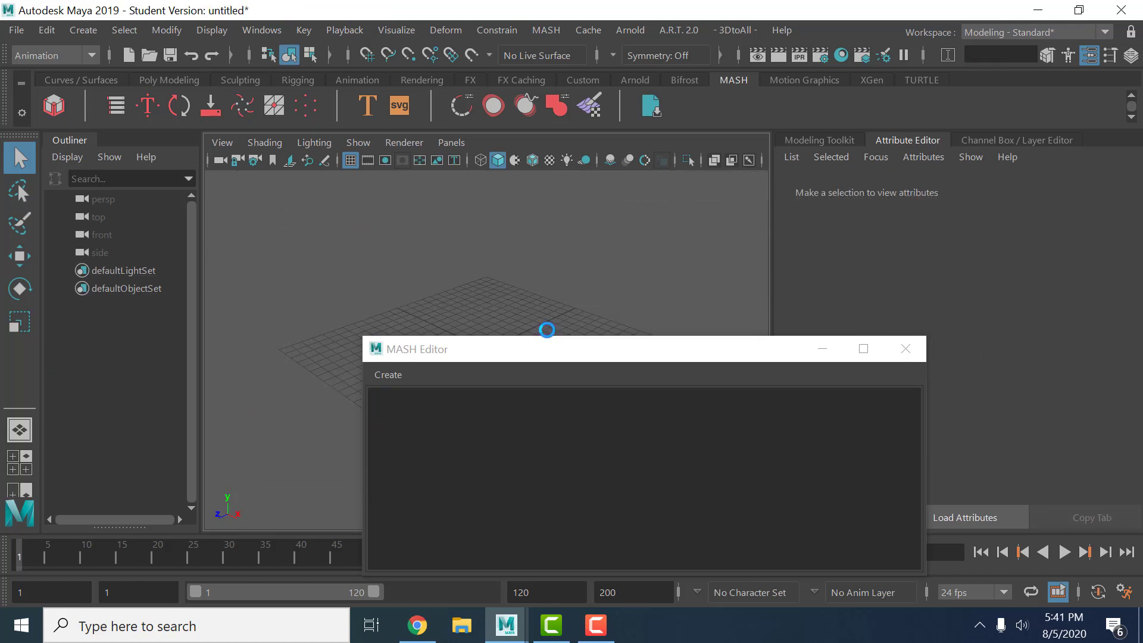
Step: Create a polygon cube and turn it into a new MASH network
click(173, 78)
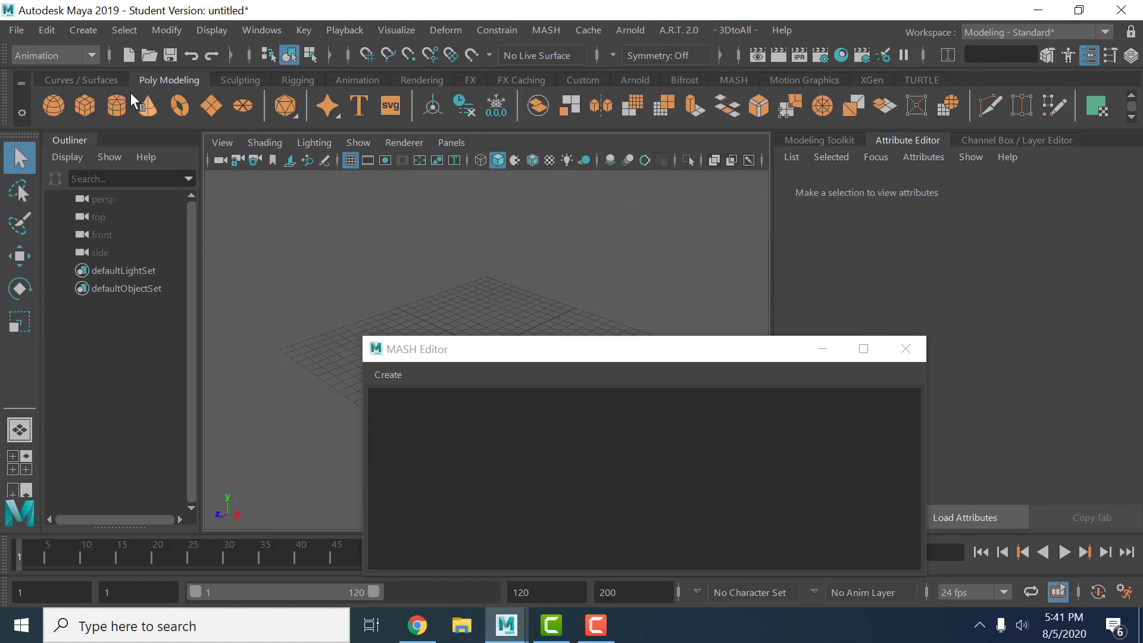
click(86, 106)
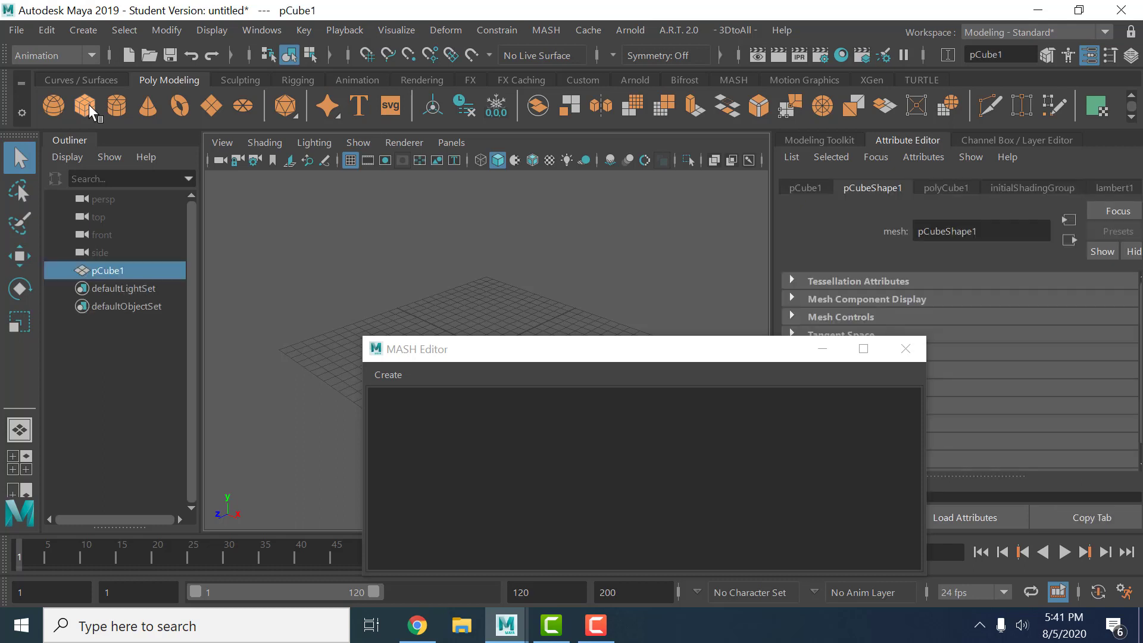
drag(485, 350, 637, 389)
scroll(444, 393, up, 3)
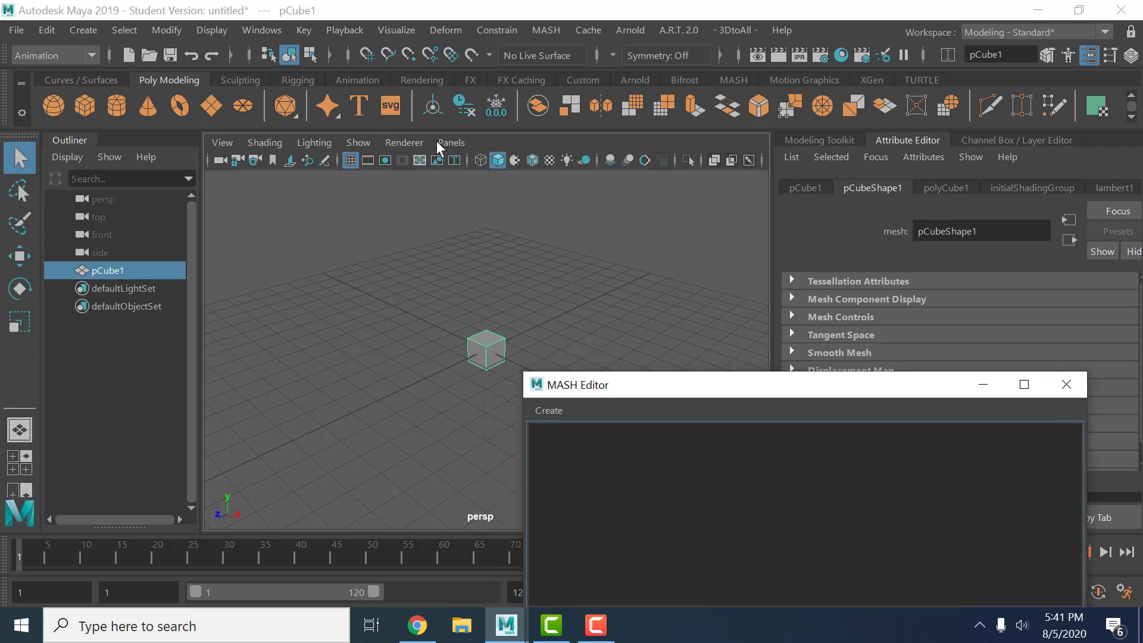
click(735, 80)
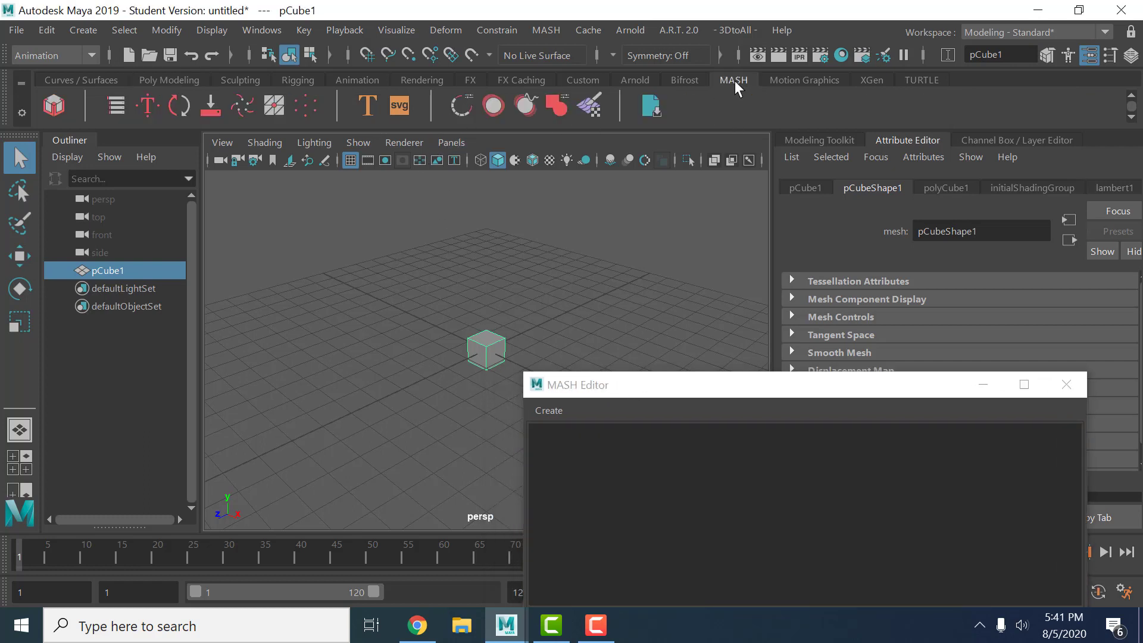
click(57, 111)
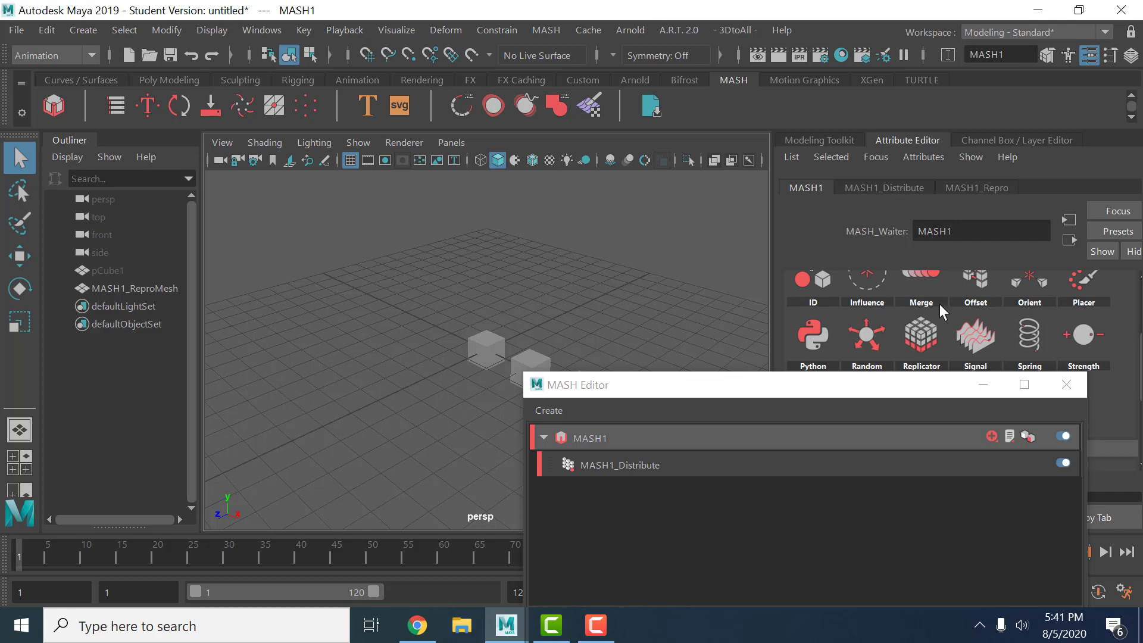
Step: Switch the MASH network's distribution type to Grid, briefly trying Mesh first
click(920, 191)
drag(931, 392, 607, 511)
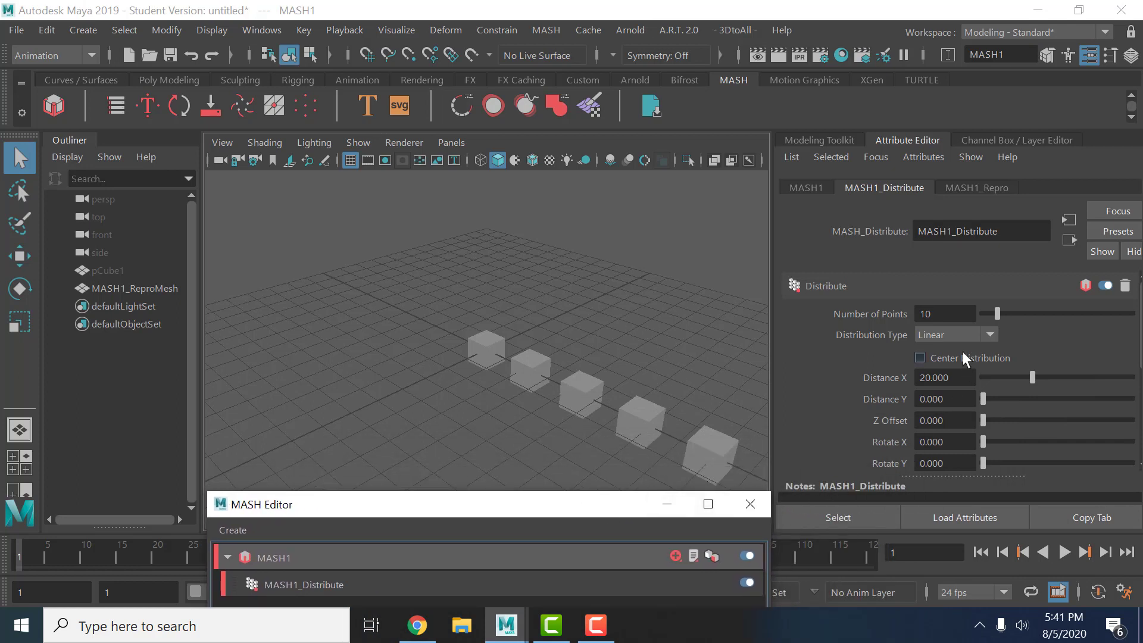
click(964, 337)
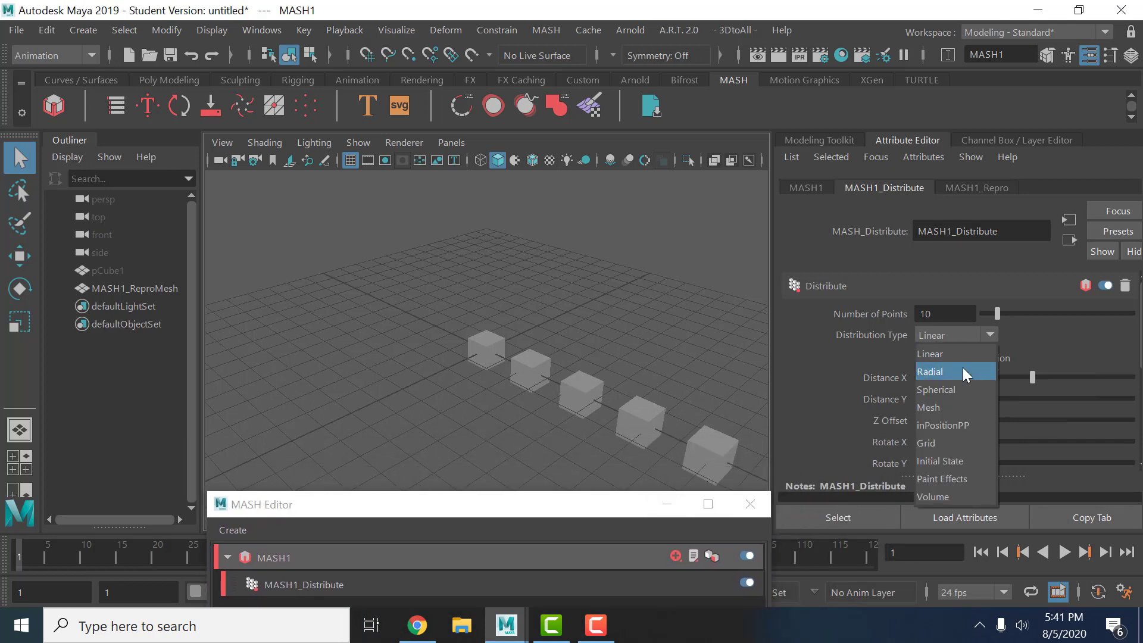
click(958, 404)
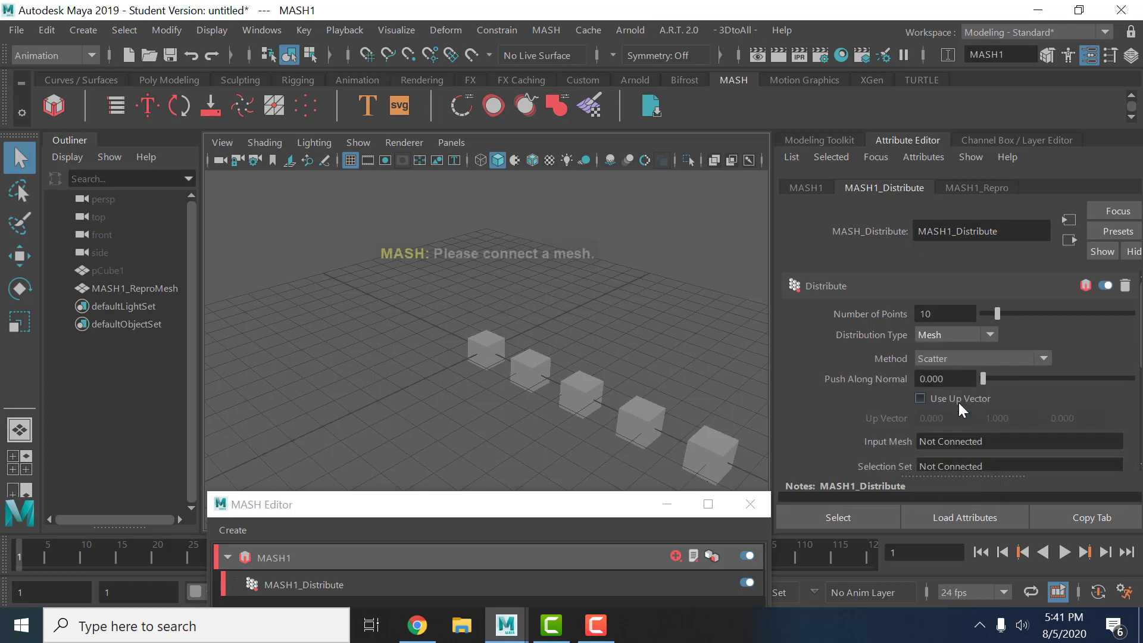
click(964, 337)
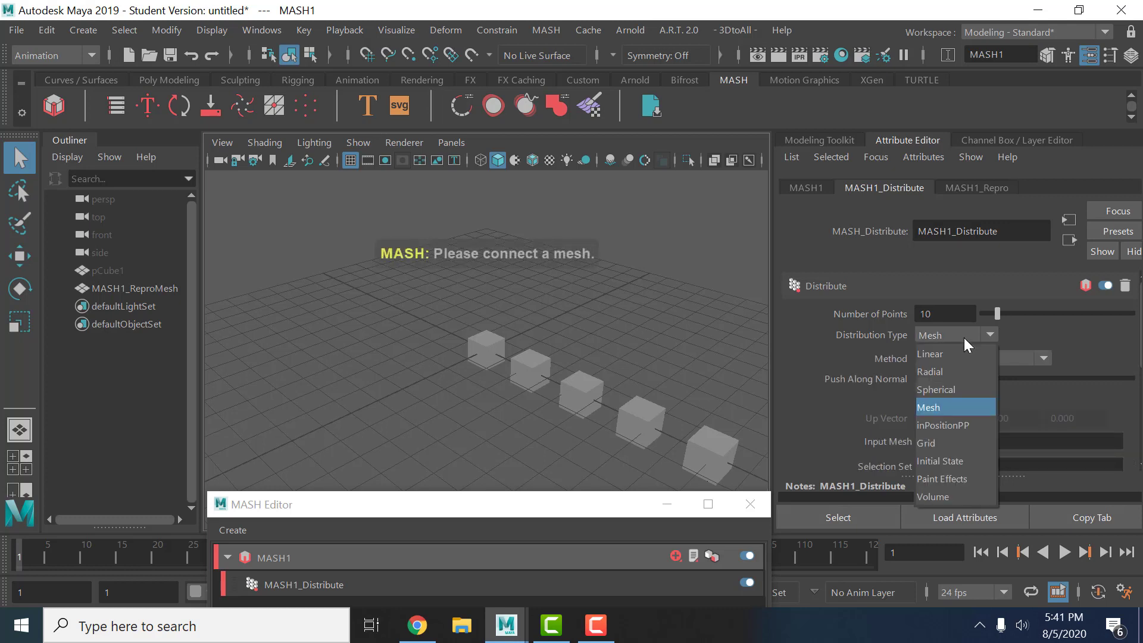
click(942, 442)
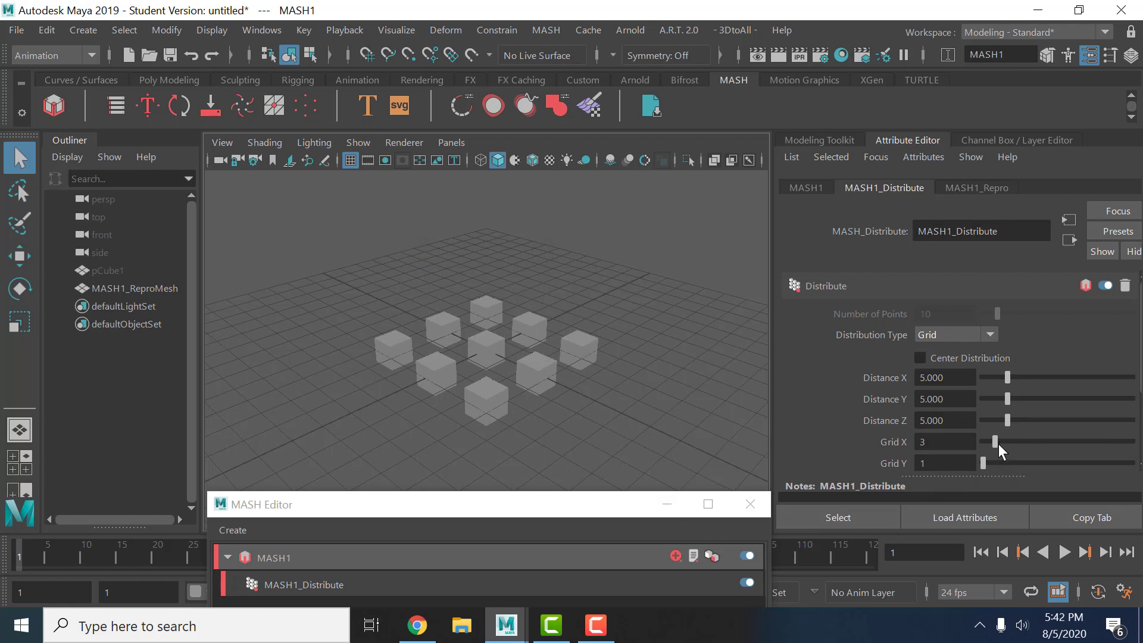
Step: Set the MASH grid counts to 10 along X and Z, leaving Y at 1
drag(997, 444, 1016, 447)
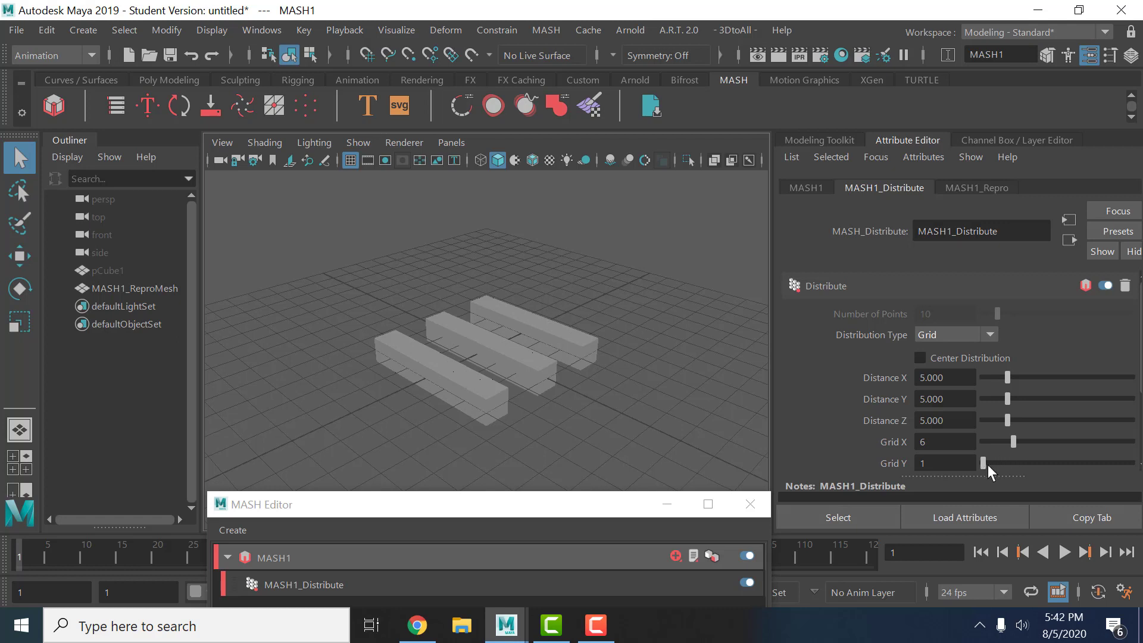
drag(1018, 444, 1026, 444)
double_click(952, 442)
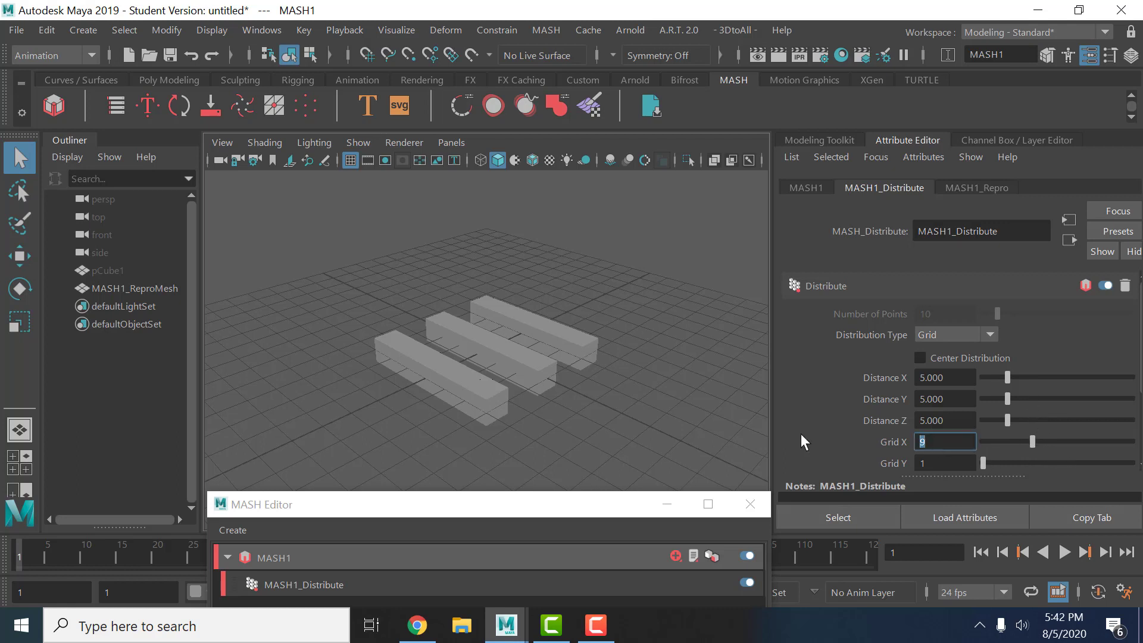
text(10)
key(Tab)
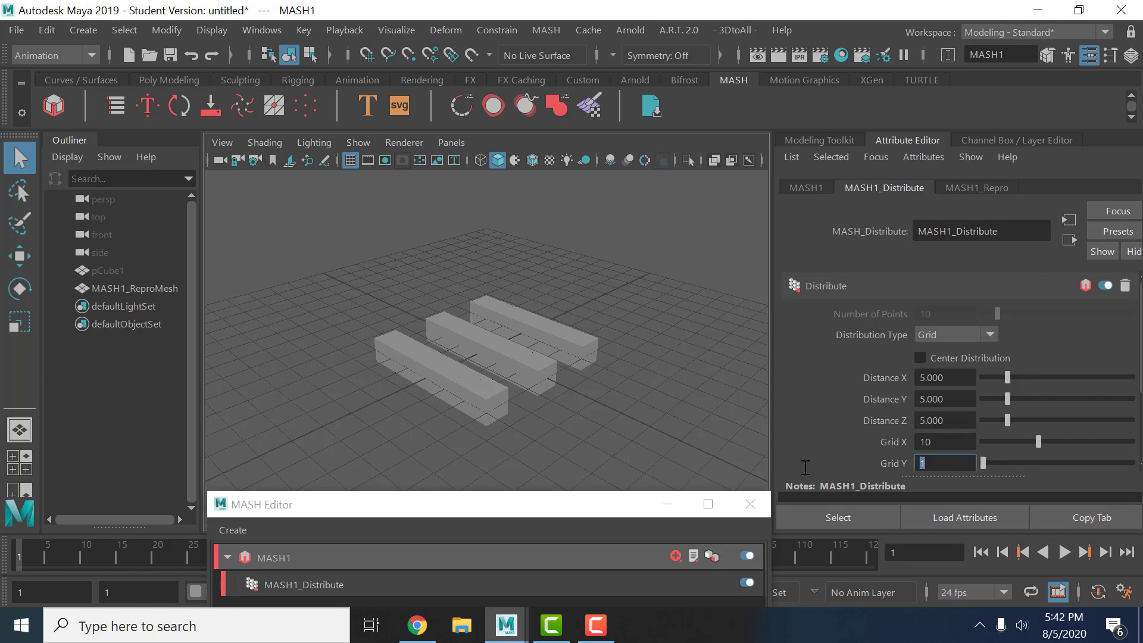
key(Tab)
key(Return)
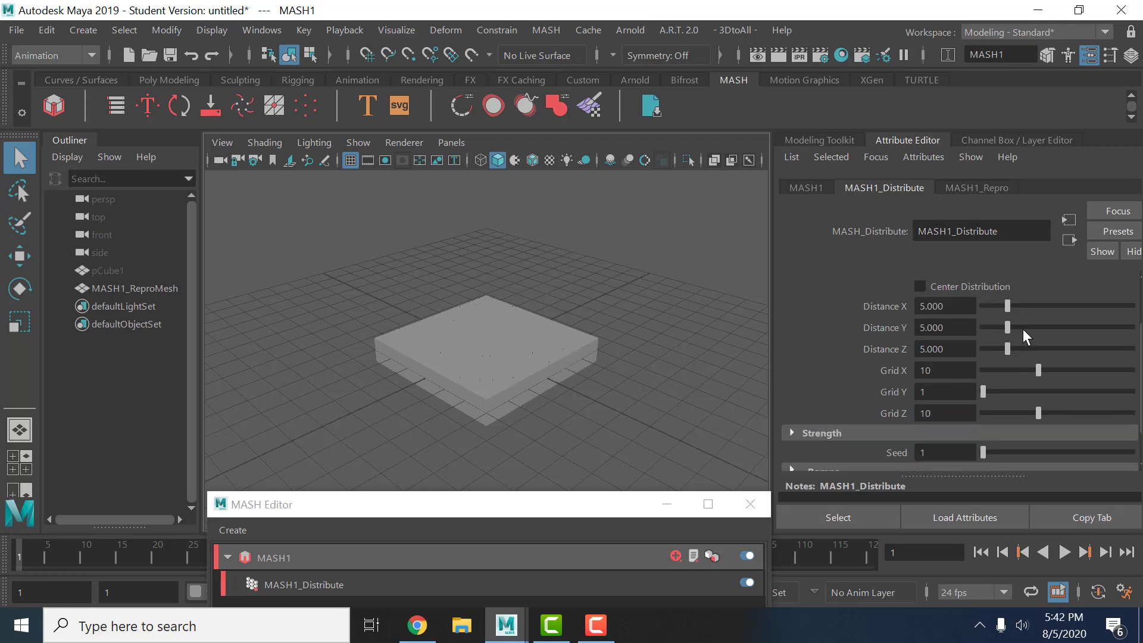
Step: Space the grid cubes 10 units apart in X and Z and orbit to view the rows
click(966, 308)
text(10)
key(Return)
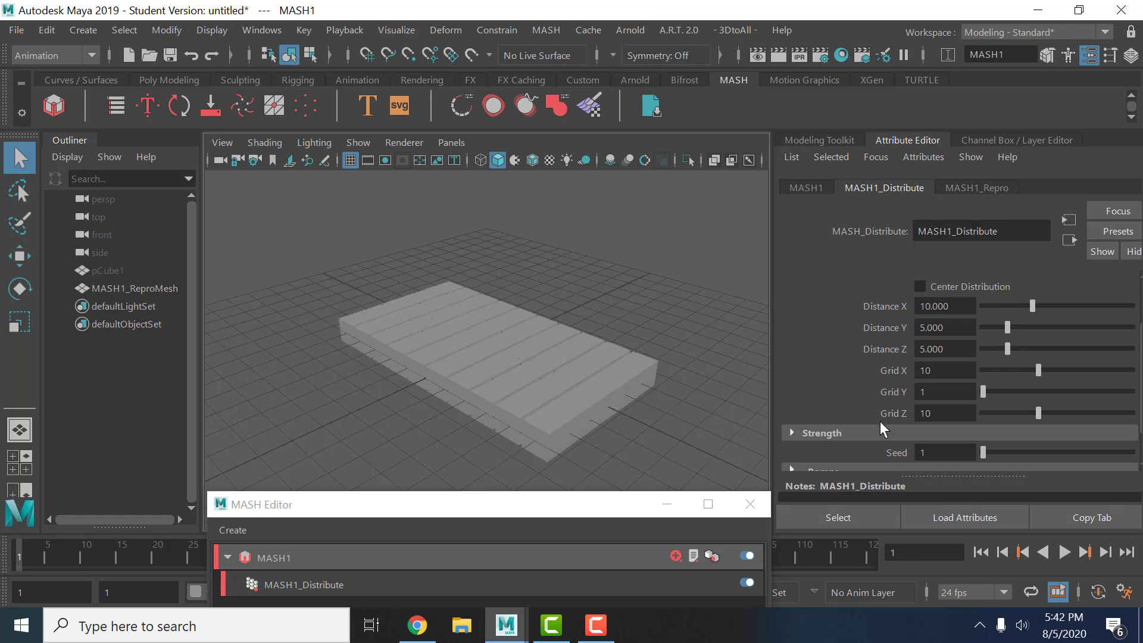
click(951, 416)
click(963, 350)
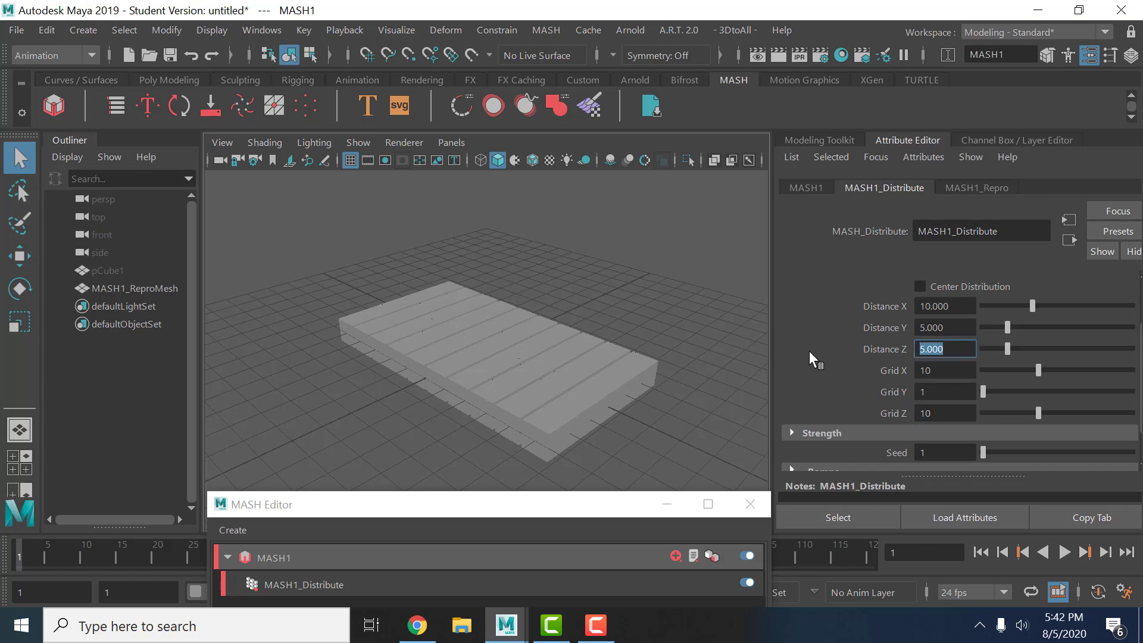
text(10)
key(Return)
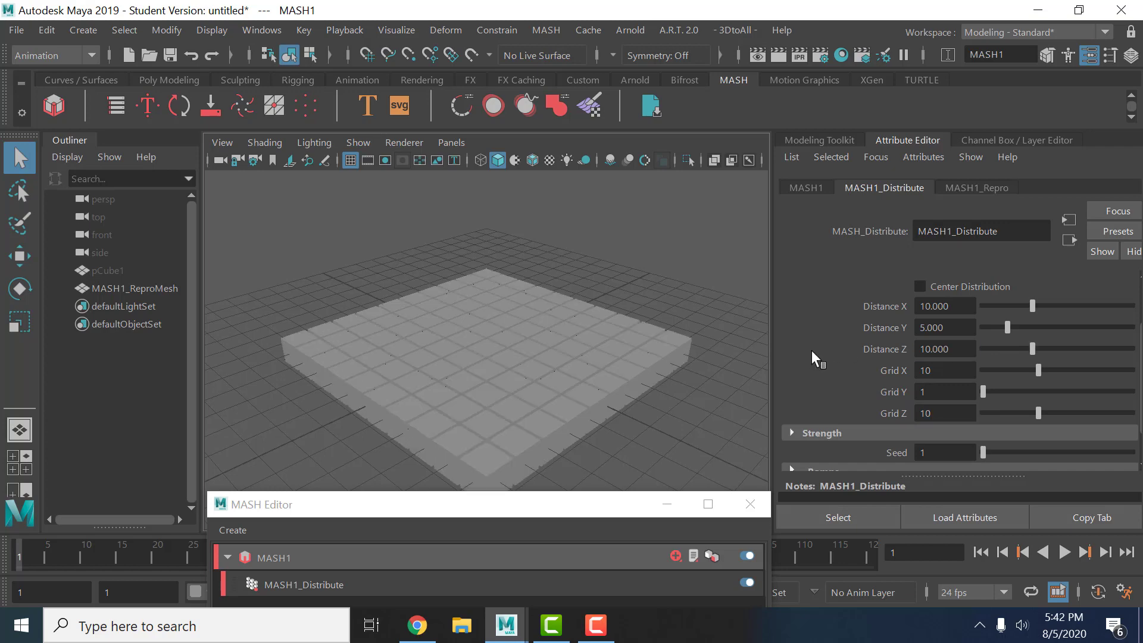
mouse_move(521, 325)
alt+mouse_down()
mouse_move(495, 318)
mouse_move(395, 381)
mouse_move(408, 375)
mouse_move(403, 352)
mouse_move(420, 376)
alt+mouse_up()
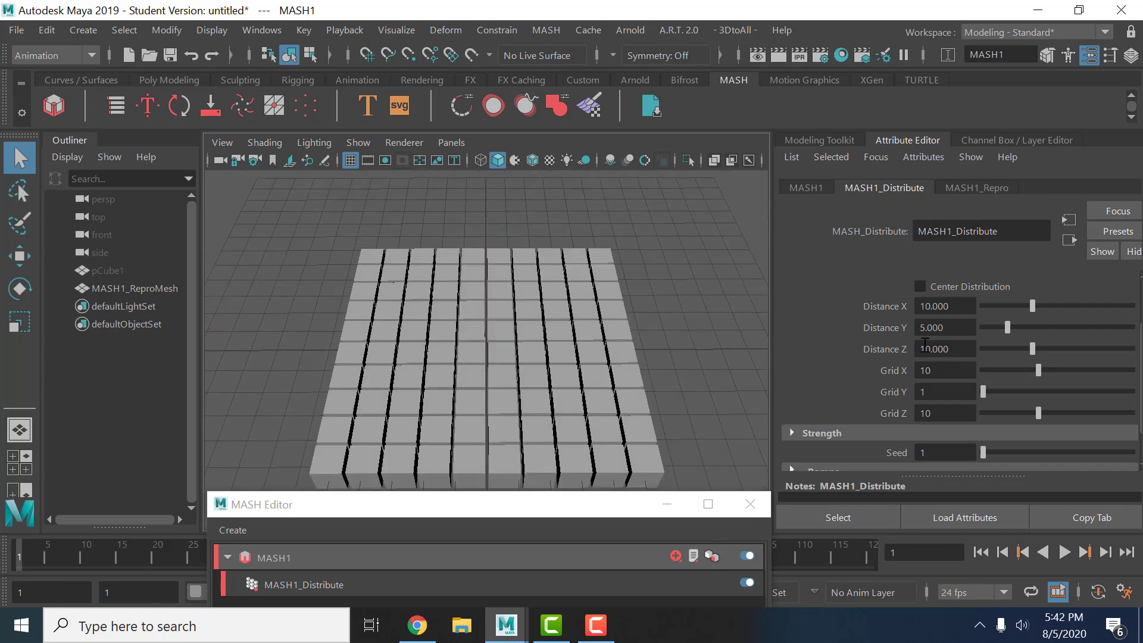
drag(570, 521, 753, 351)
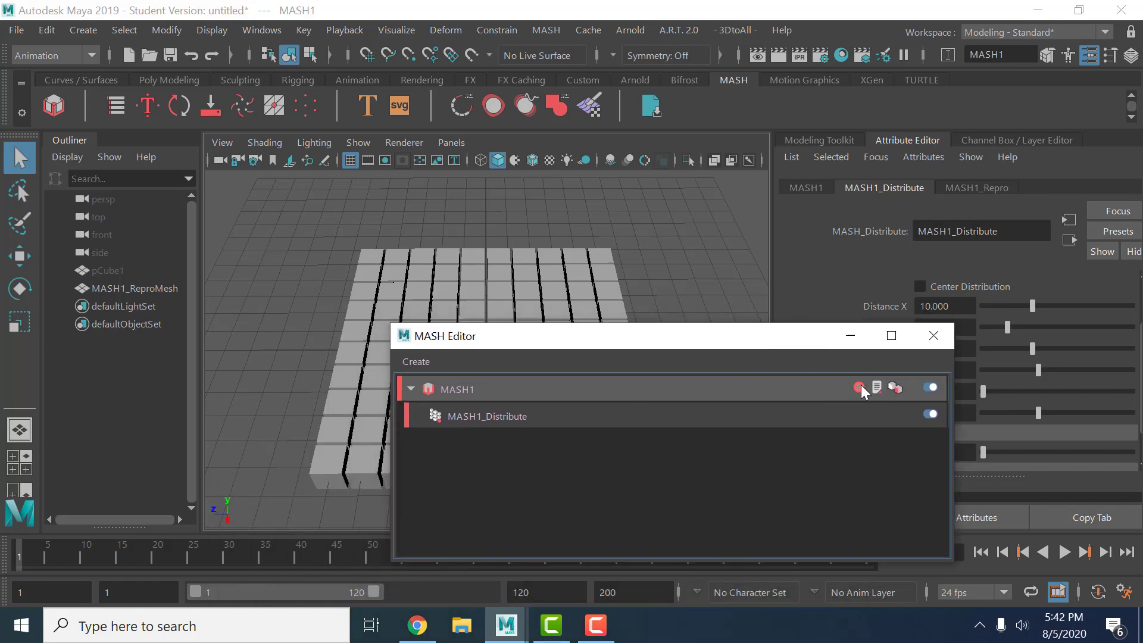
Step: Add a MASH Color node to MASH1 and tint all cube instances blue
click(860, 387)
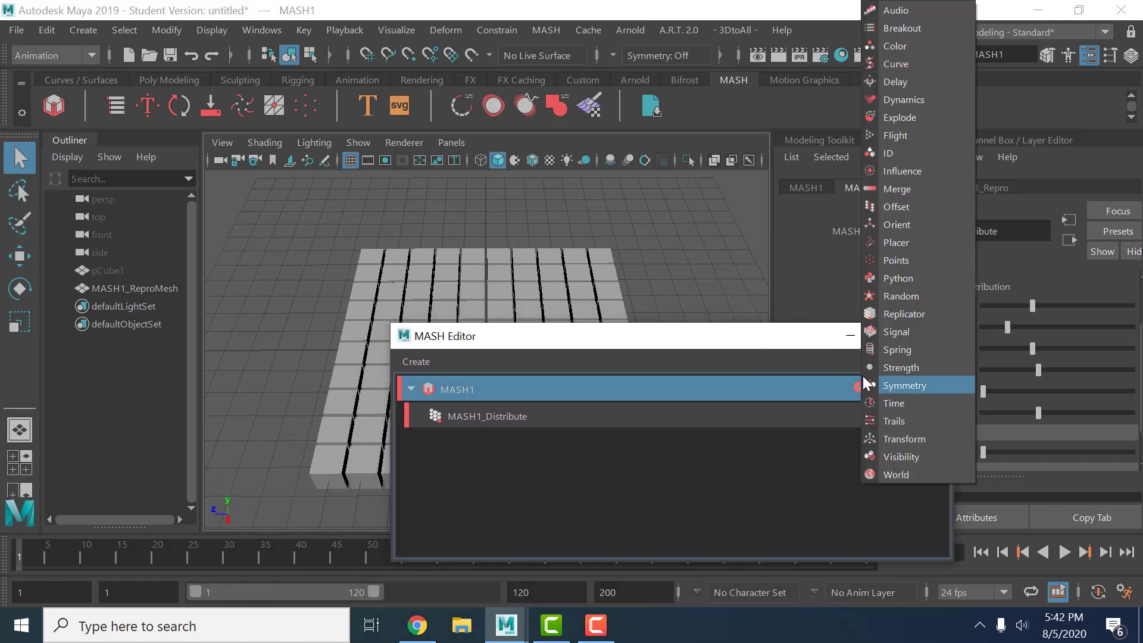
click(920, 50)
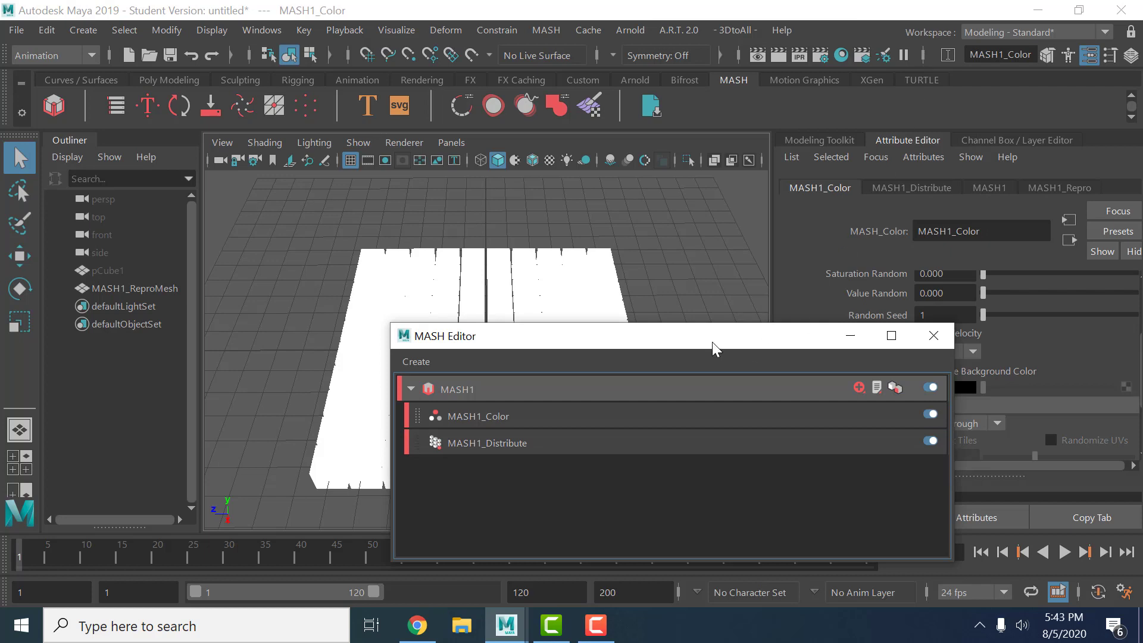
drag(712, 343, 556, 452)
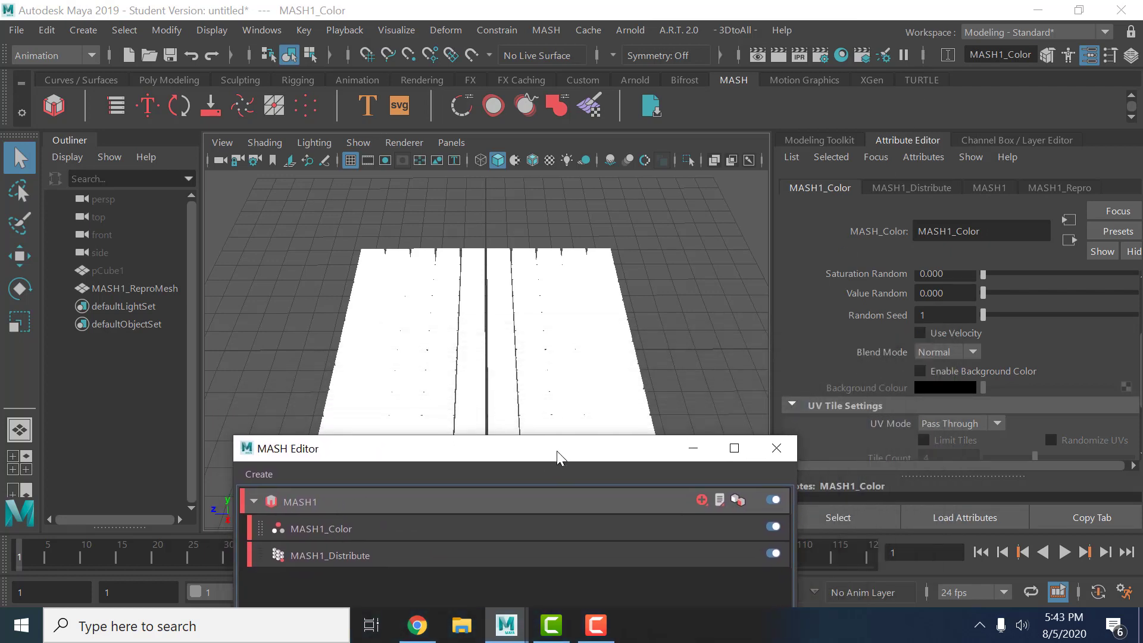
scroll(982, 344, up, 1)
scroll(982, 345, up, 3)
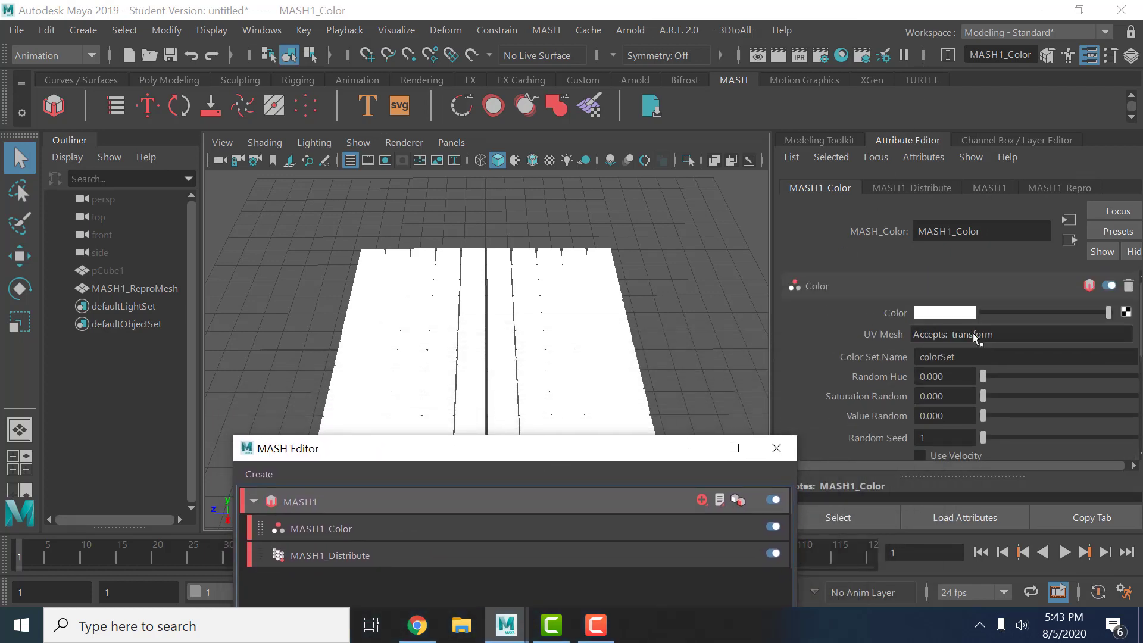
click(942, 313)
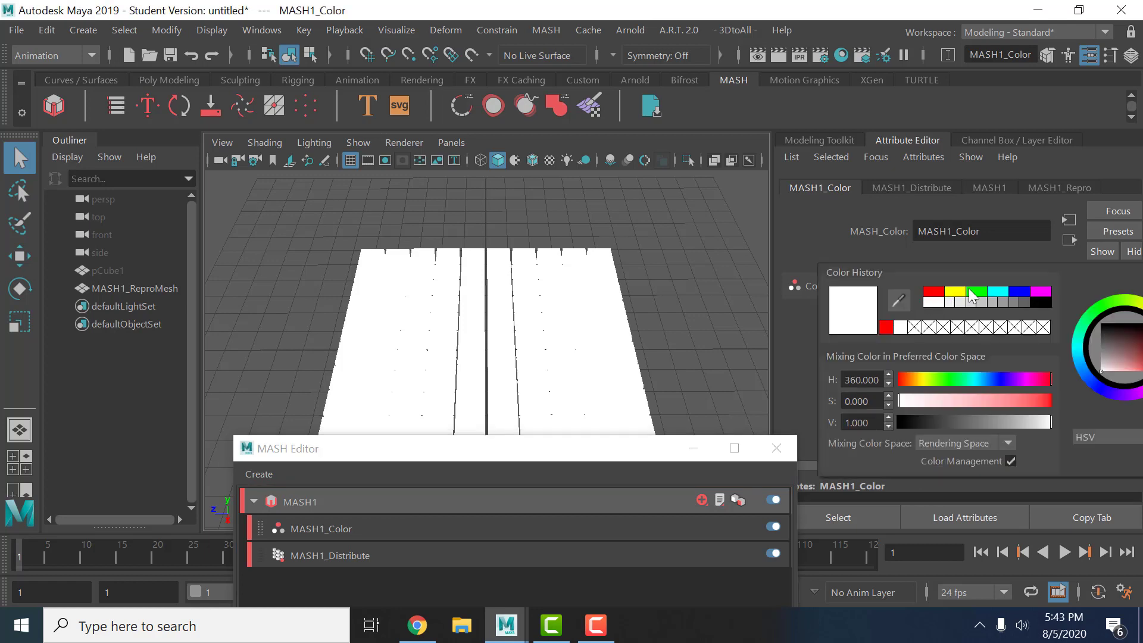
click(1019, 292)
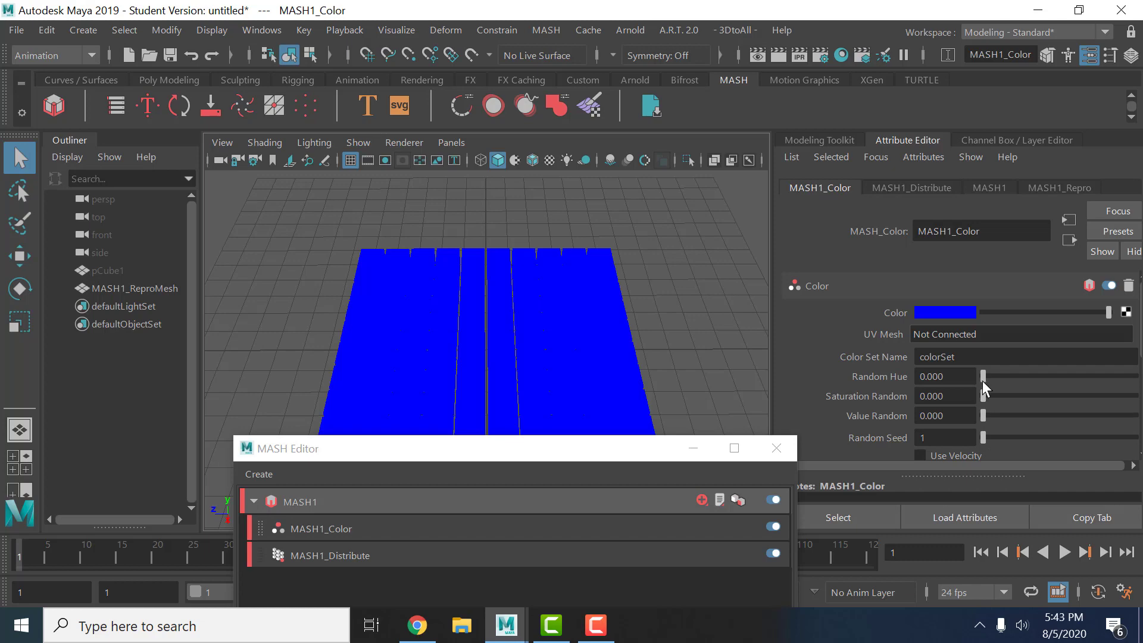
Step: Raise MASH1_Color's Random Hue to 1.0 and scroll down to the Strength settings
drag(982, 380, 1134, 376)
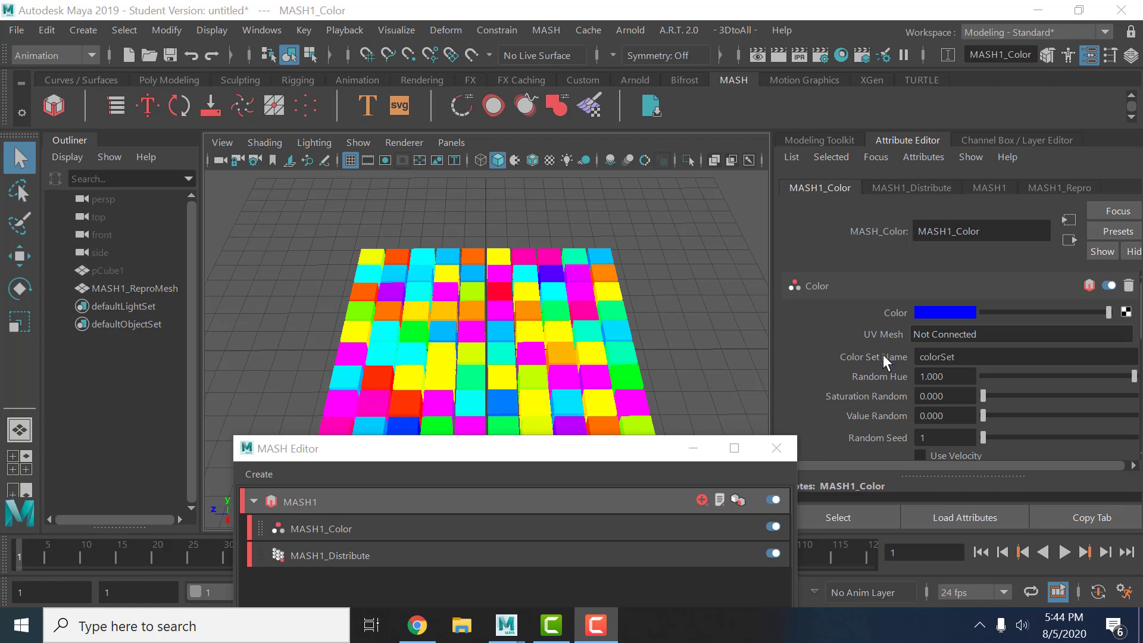
scroll(884, 354, down, 3)
scroll(877, 384, down, 3)
scroll(880, 384, down, 3)
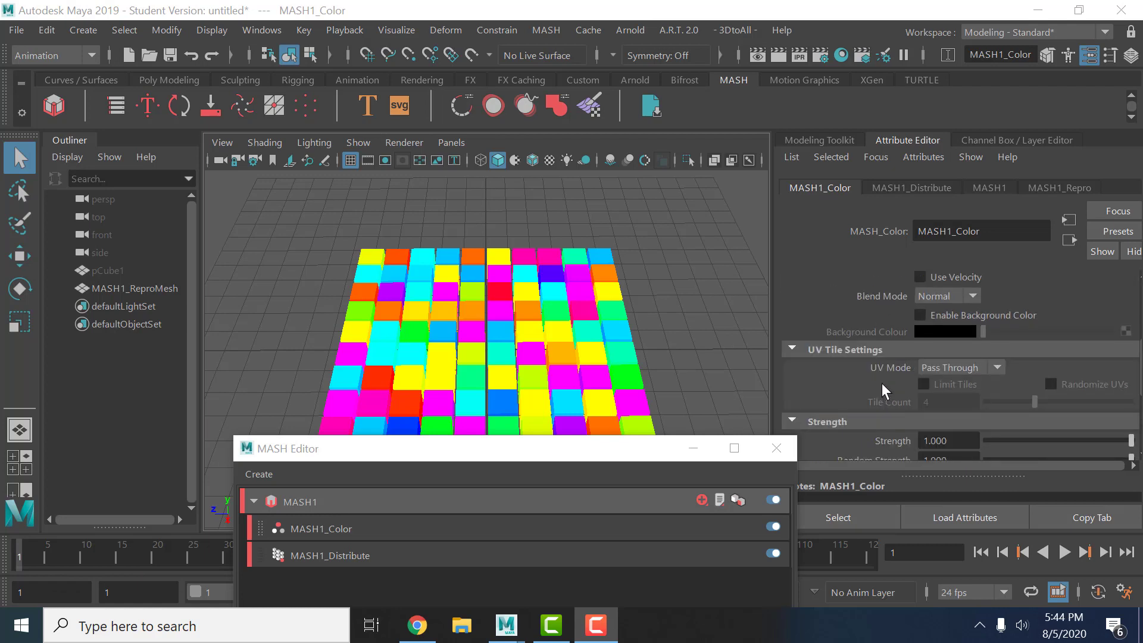
scroll(881, 383, down, 1)
scroll(883, 388, down, 3)
scroll(883, 388, up, 1)
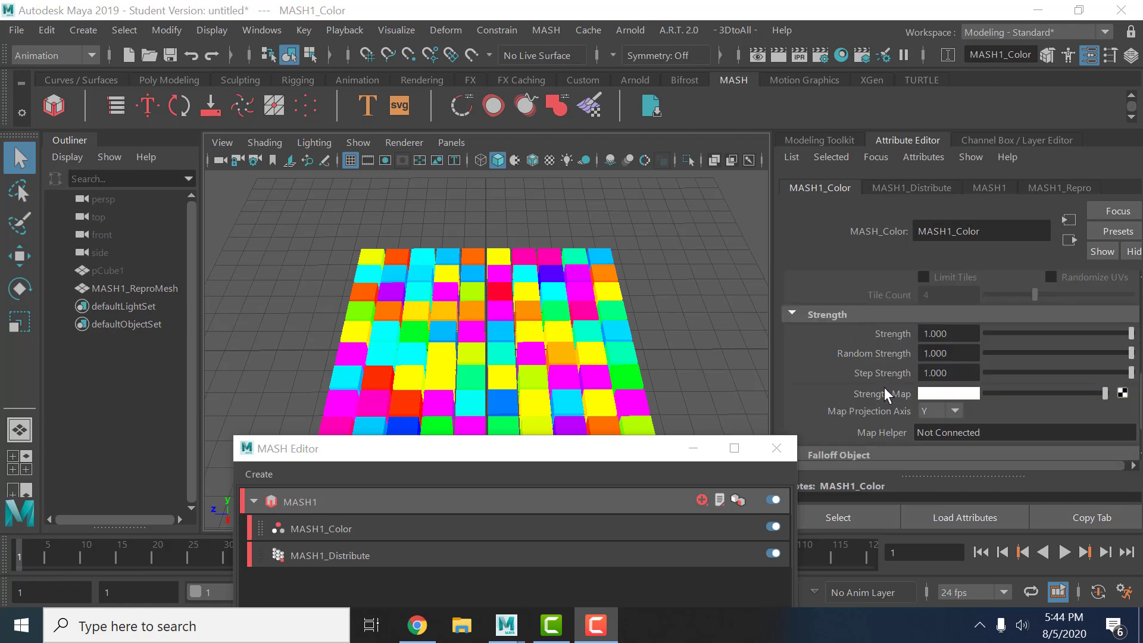
Step: Expand the Strength section and lower Step Strength slightly to black out a column
click(788, 314)
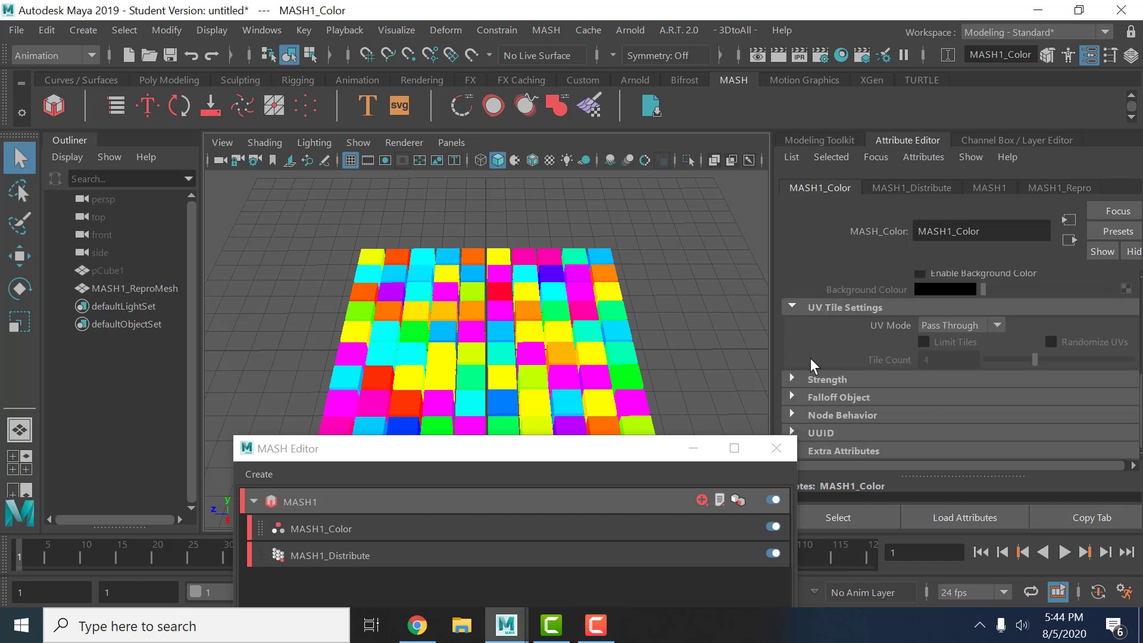
click(795, 376)
scroll(875, 410, down, 1)
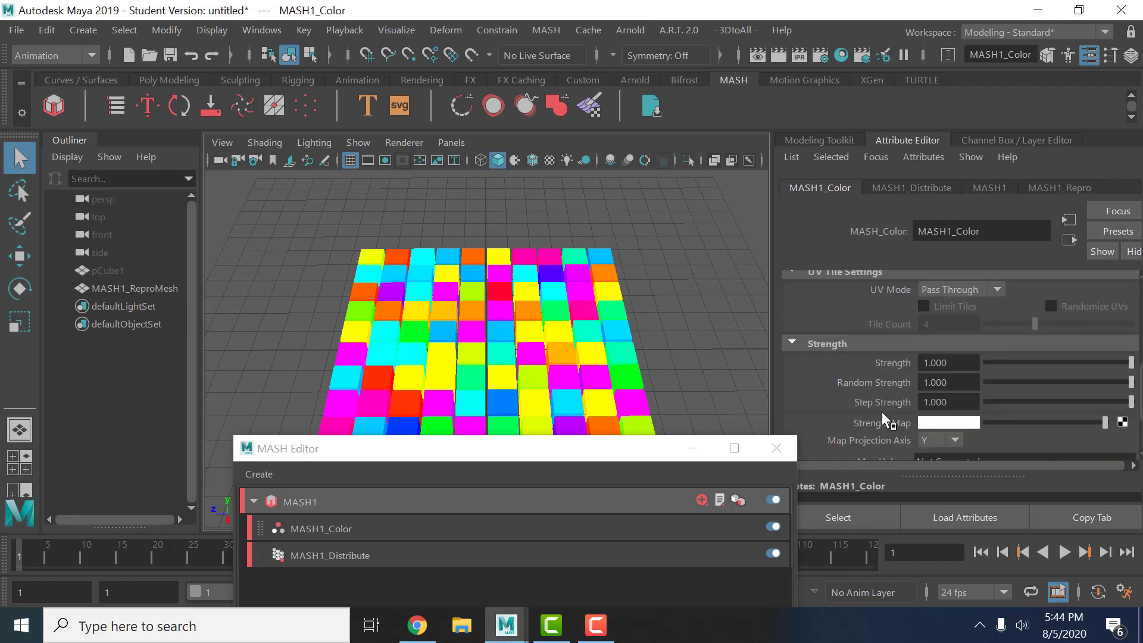
scroll(881, 415, down, 2)
scroll(881, 414, up, 1)
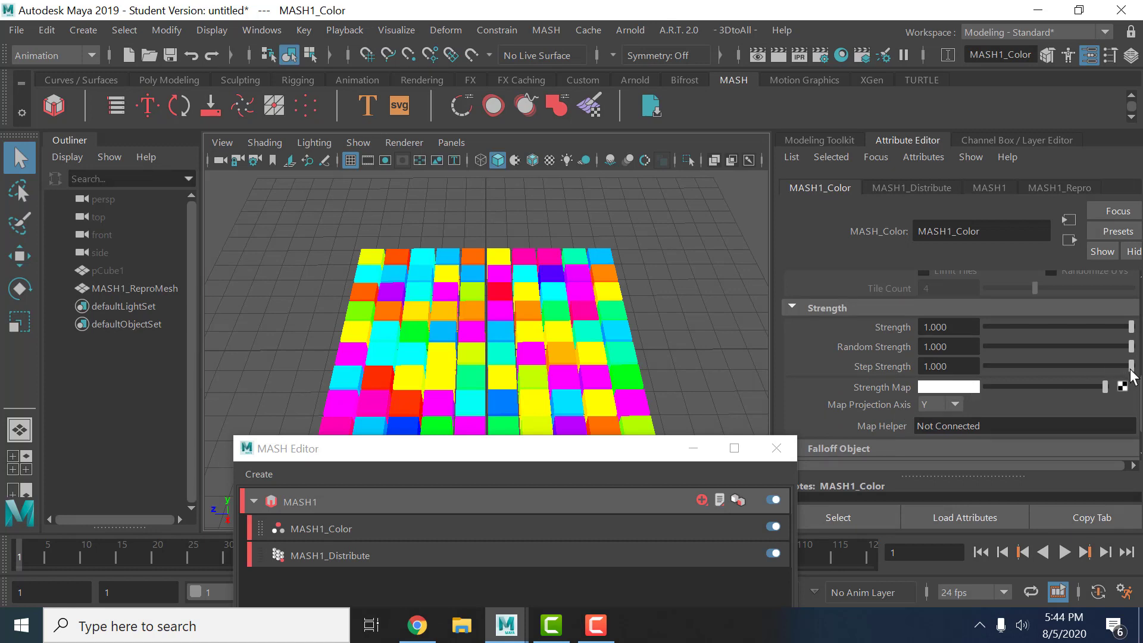
drag(1131, 370, 1122, 371)
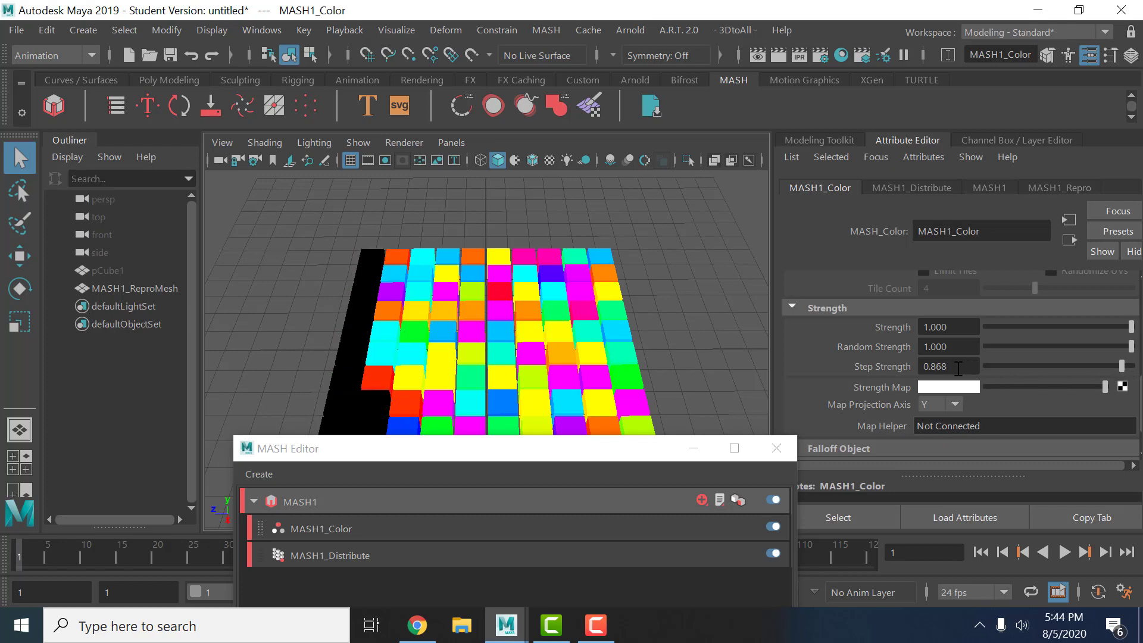
Step: Set Step Strength to 0.9, then 0.1, leaving only one coloured edge row
double_click(959, 368)
text(.9)
key(Return)
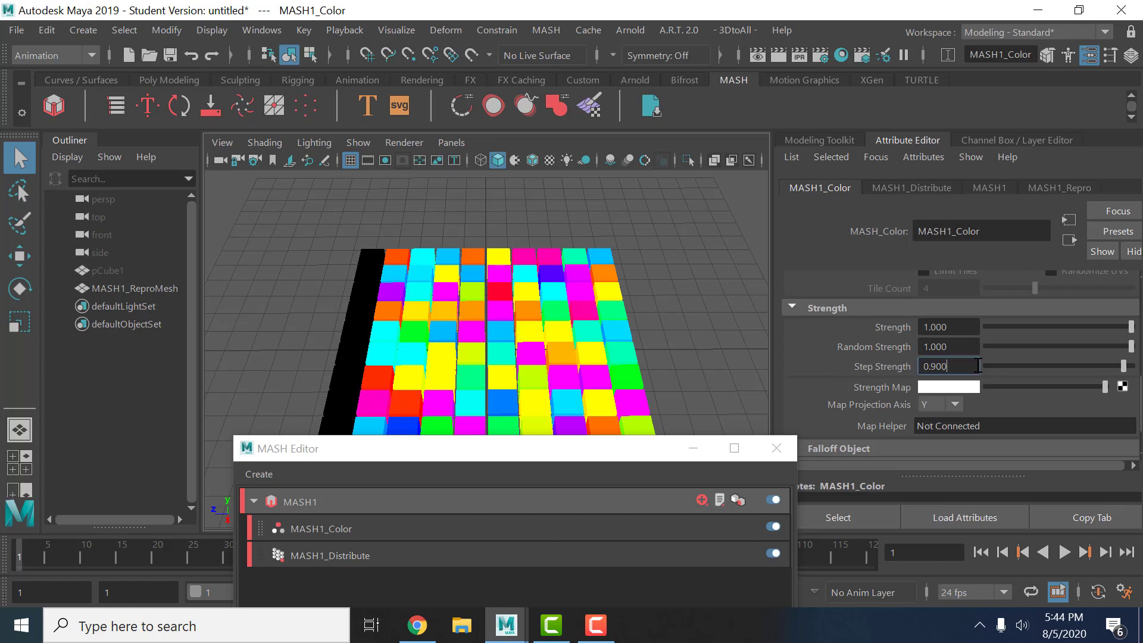
drag(978, 366, 884, 366)
text(.1)
key(Return)
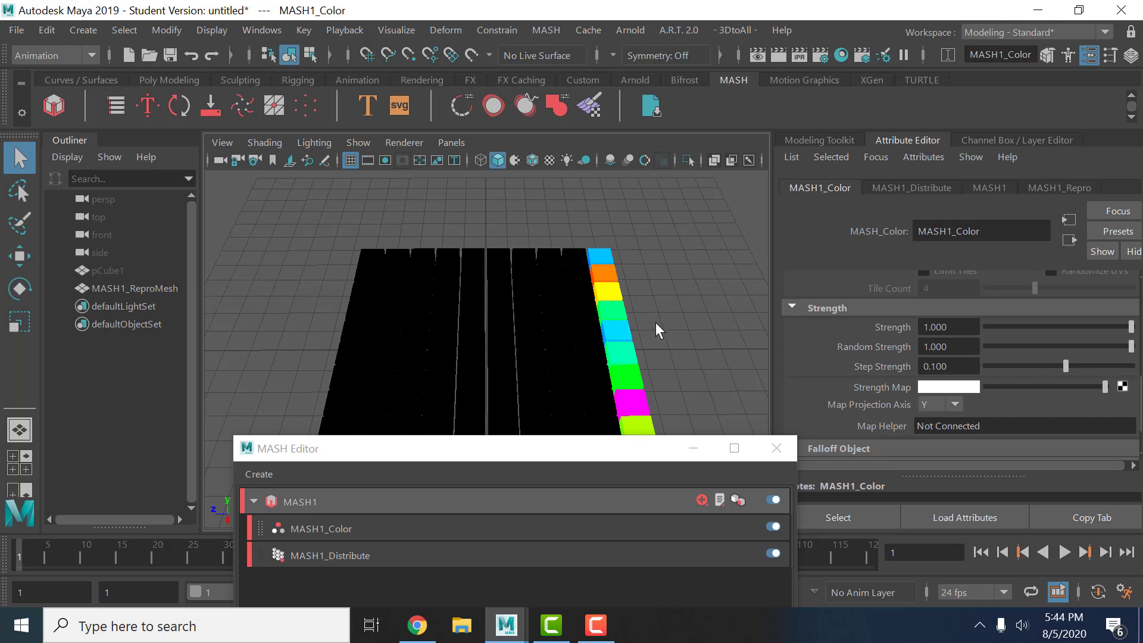
mouse_move(656, 323)
alt+mouse_down()
mouse_move(661, 349)
mouse_move(673, 319)
mouse_move(669, 332)
mouse_move(630, 331)
mouse_move(576, 310)
mouse_move(667, 324)
mouse_move(664, 340)
alt+mouse_up()
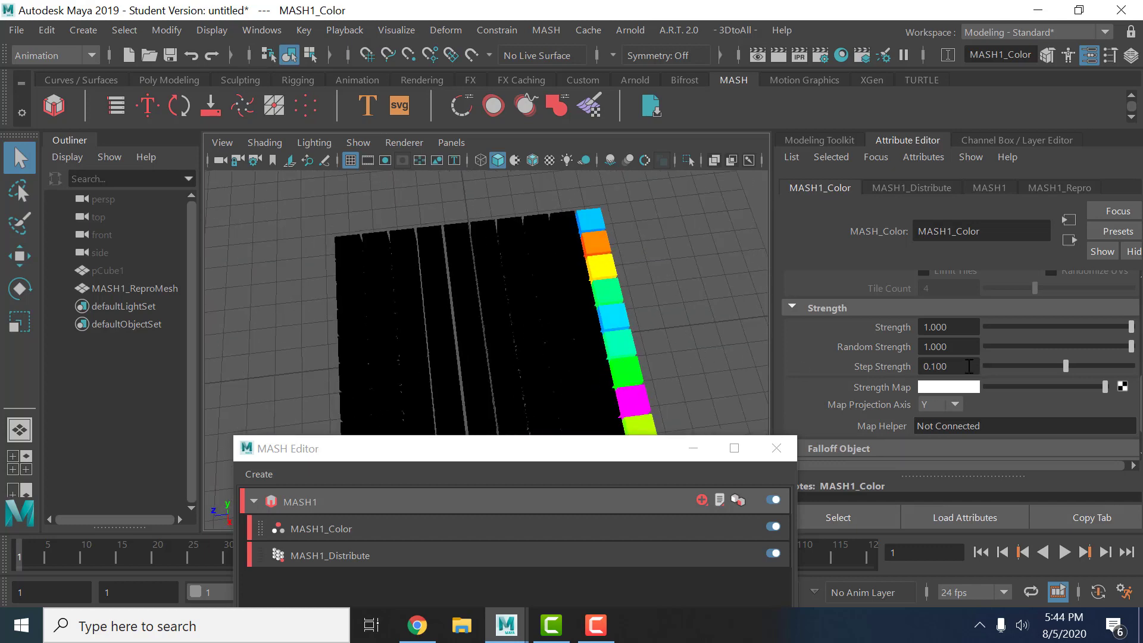
Step: Try Step Strength values 0.2 and 0.25, checking the grid from a low side view
click(968, 366)
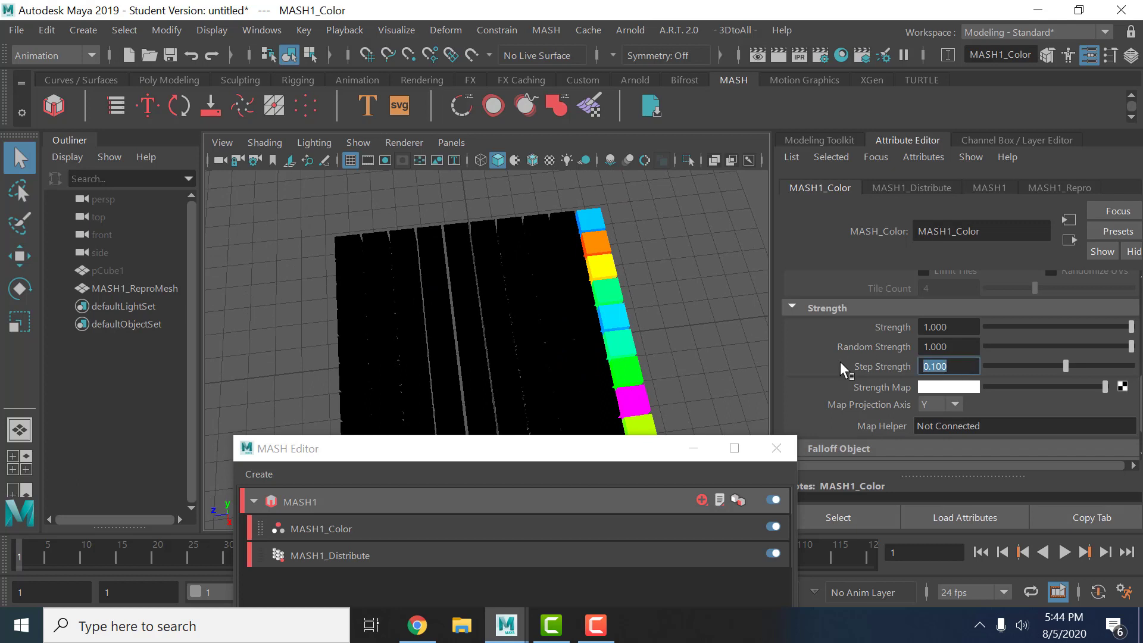
text(0.2)
key(Return)
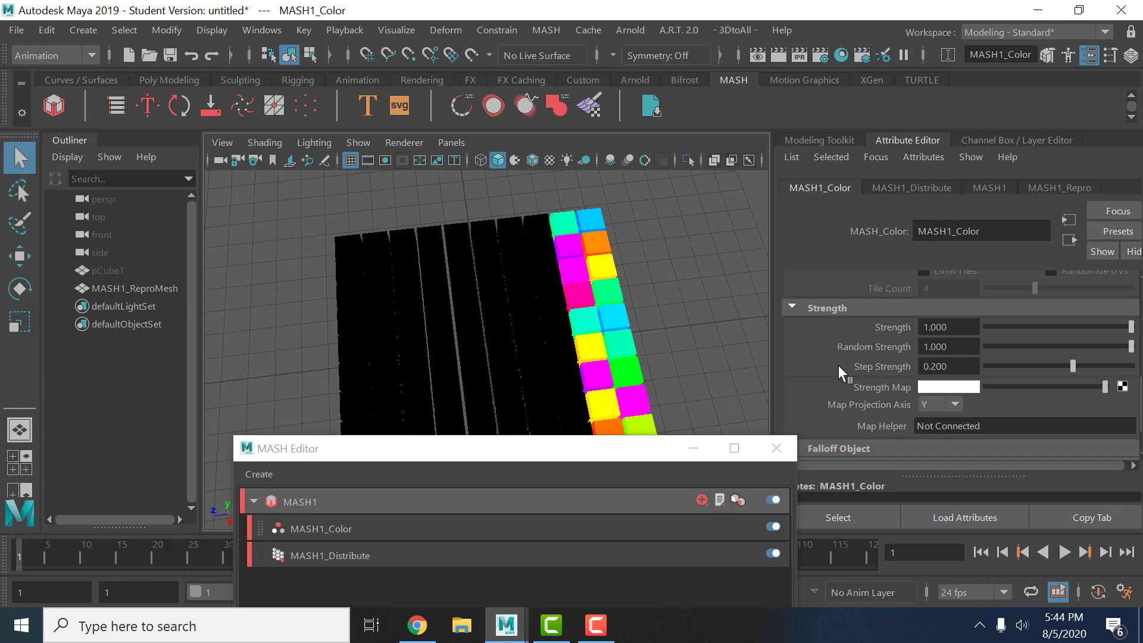
mouse_move(1130, 346)
mouse_down()
mouse_move(1039, 348)
mouse_move(963, 368)
mouse_move(1134, 347)
mouse_move(955, 357)
mouse_move(1134, 327)
mouse_up()
mouse_move(646, 402)
alt+mouse_down()
mouse_move(649, 315)
mouse_move(524, 352)
mouse_move(651, 319)
mouse_move(659, 349)
mouse_move(681, 332)
mouse_move(637, 324)
mouse_move(645, 309)
mouse_move(662, 335)
alt+mouse_up()
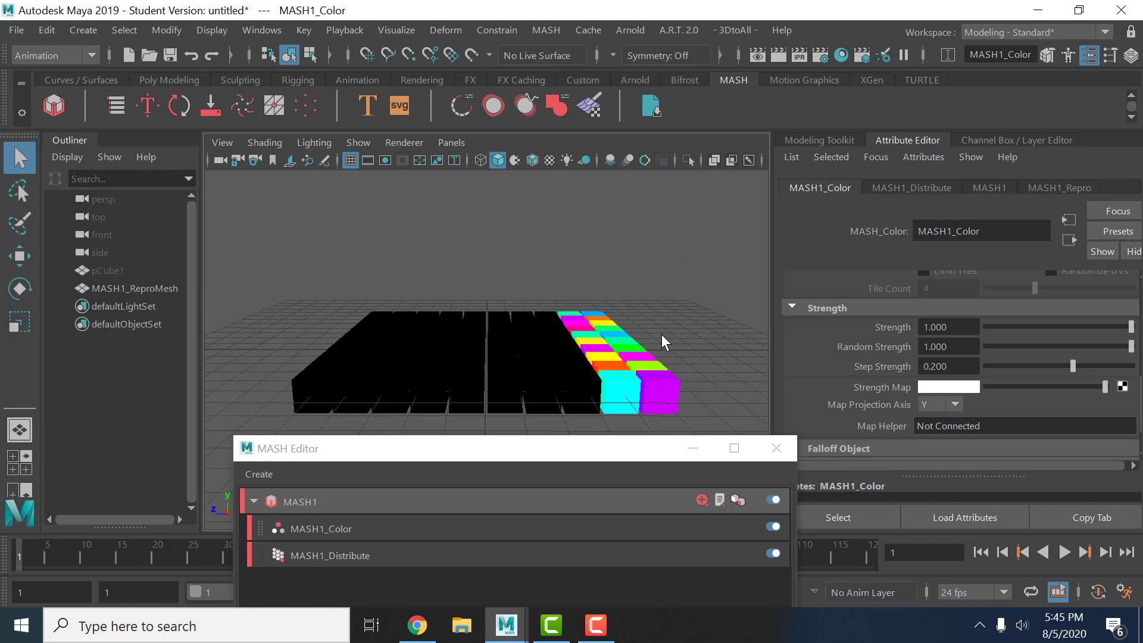
click(965, 365)
text(.2)
text(5)
key(Return)
Step: Close the MASH Editor and set Step Strength to 0.5, viewing the grid from above
mouse_move(690, 389)
alt+mouse_down()
mouse_move(549, 377)
mouse_move(564, 439)
mouse_move(597, 410)
mouse_move(472, 358)
mouse_move(253, 380)
mouse_move(250, 395)
mouse_move(301, 383)
mouse_move(357, 401)
mouse_move(487, 402)
mouse_move(563, 364)
alt+mouse_up()
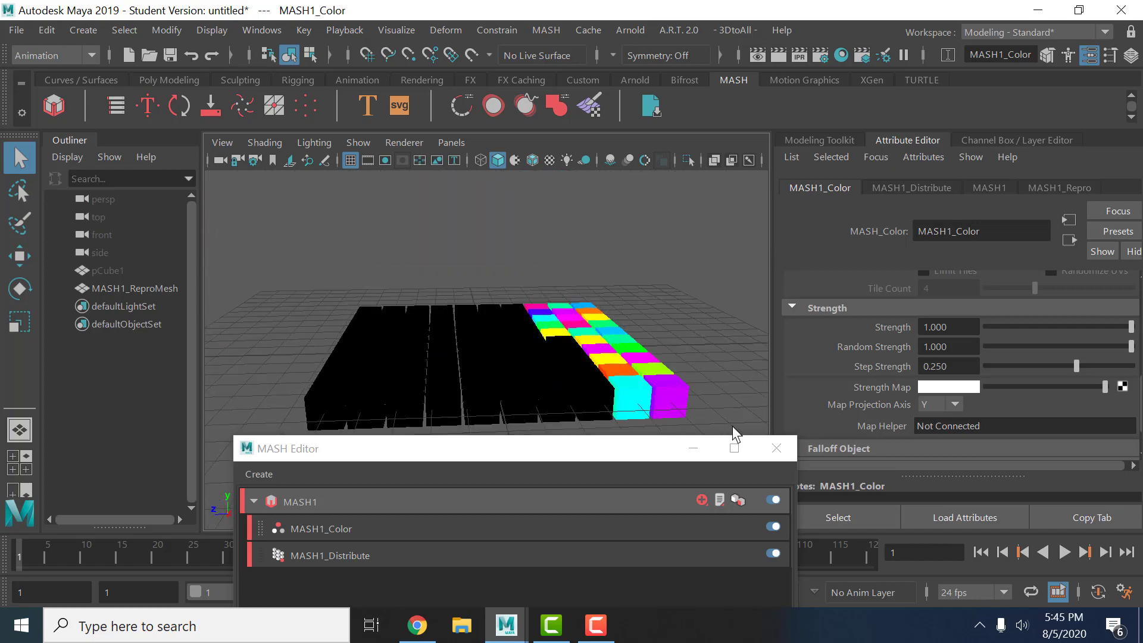
click(773, 449)
mouse_move(620, 416)
alt+mouse_down()
mouse_move(538, 417)
mouse_move(547, 417)
alt+mouse_up()
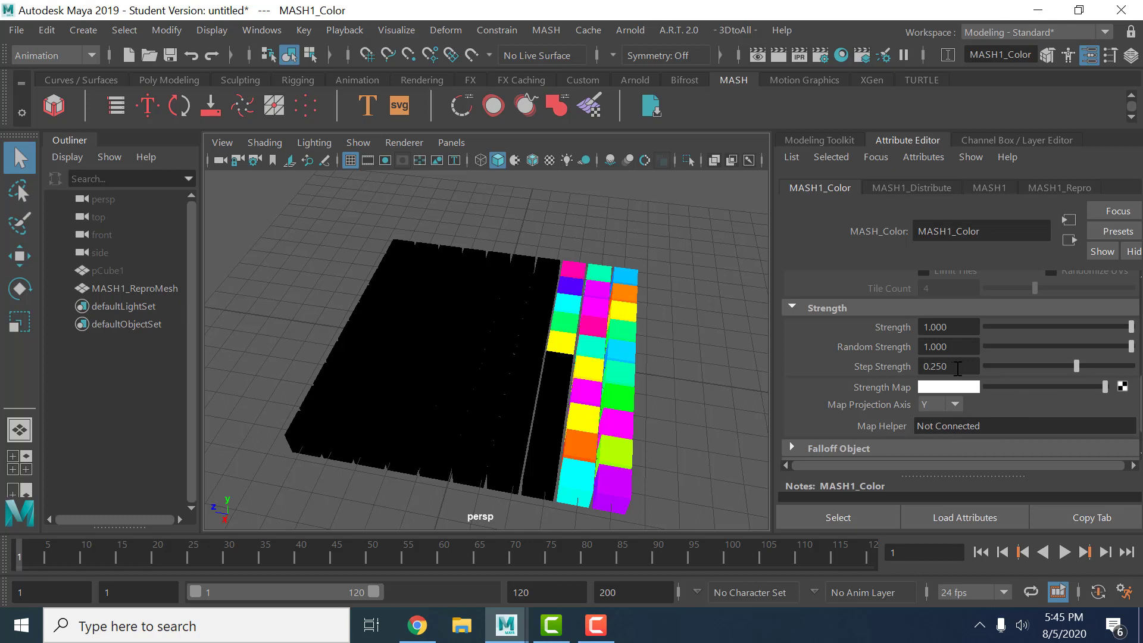
click(950, 366)
text(0.5)
key(Return)
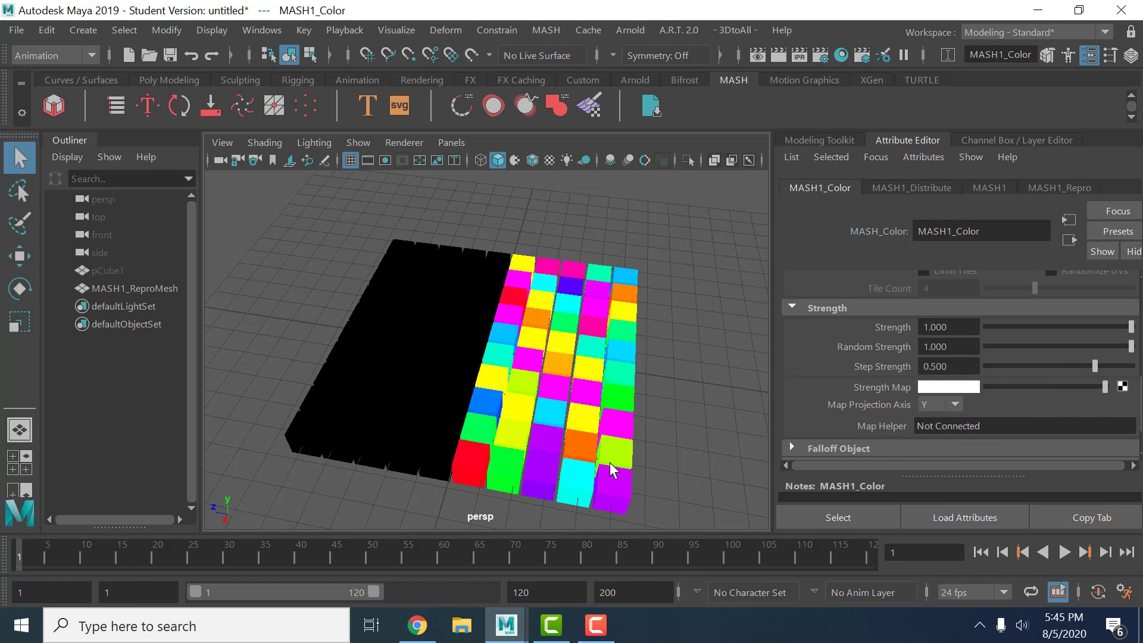
mouse_move(463, 444)
alt+mouse_down()
mouse_move(485, 444)
mouse_move(487, 484)
alt+mouse_up()
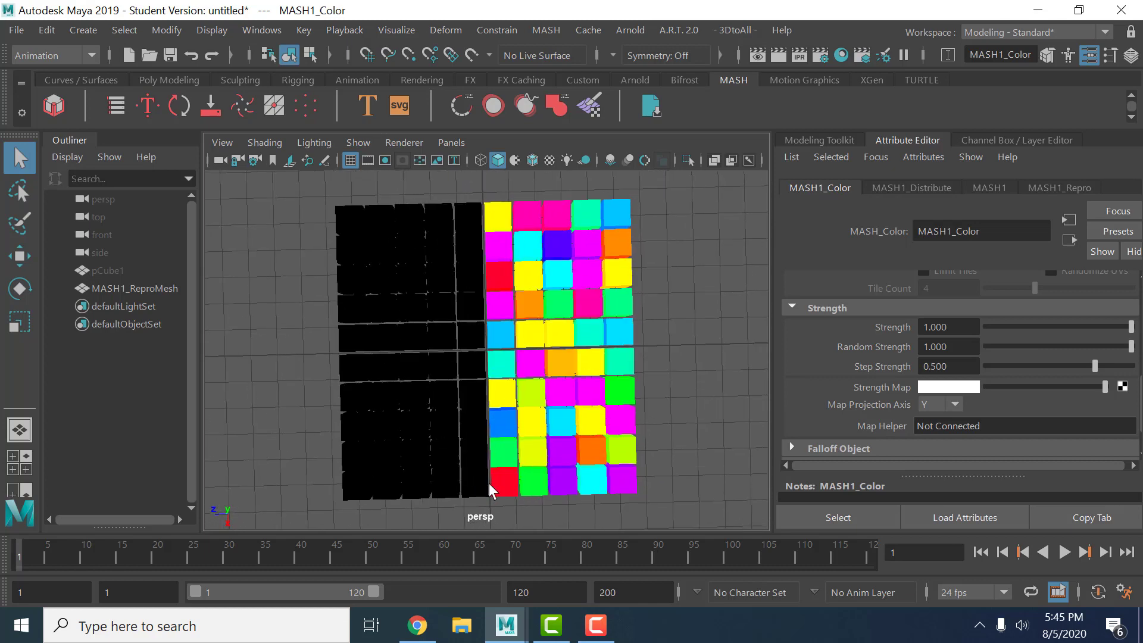